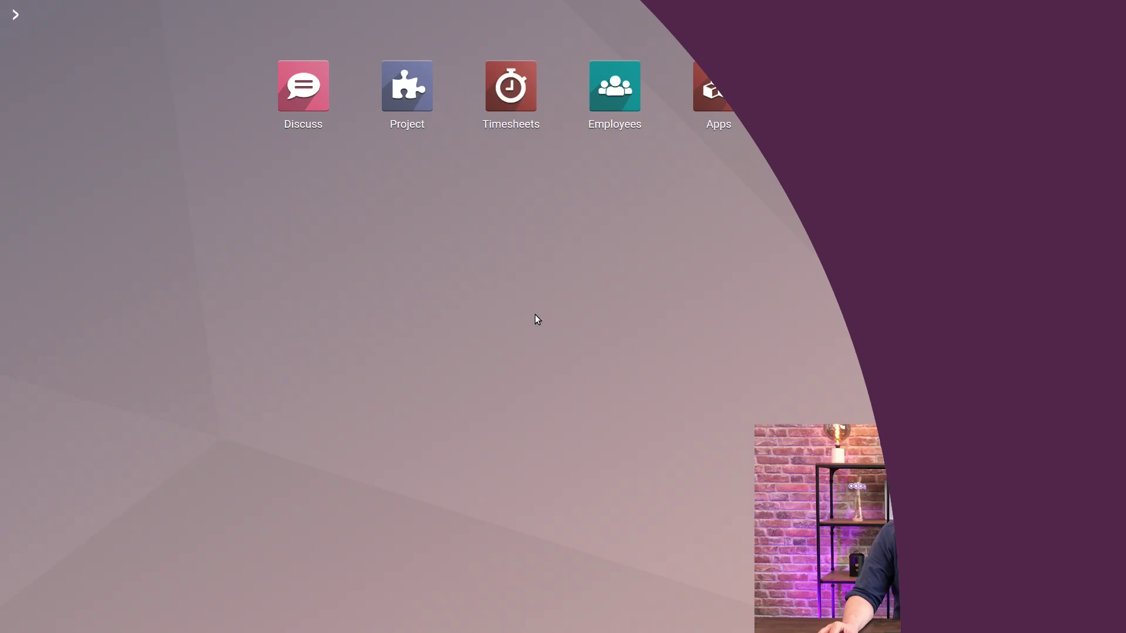
pyautogui.click(407, 93)
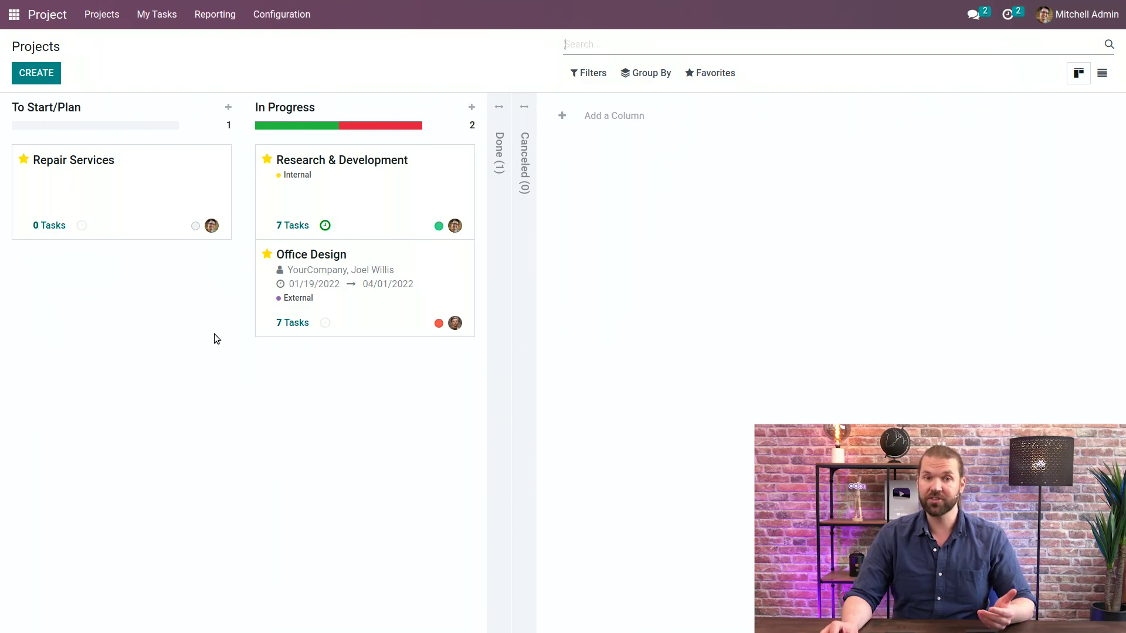
# Step: Create a new project named 'Pimp My Project', leaving timesheets on
pyautogui.click(40, 73)
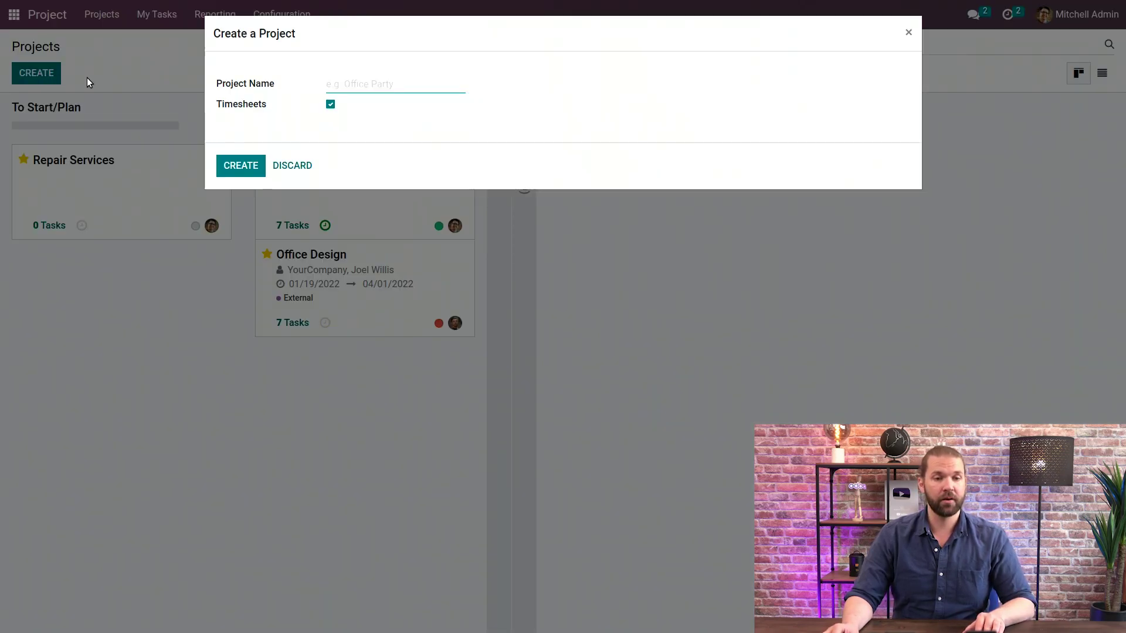
pyautogui.moveTo(272, 90); pyautogui.dragTo(219, 87)
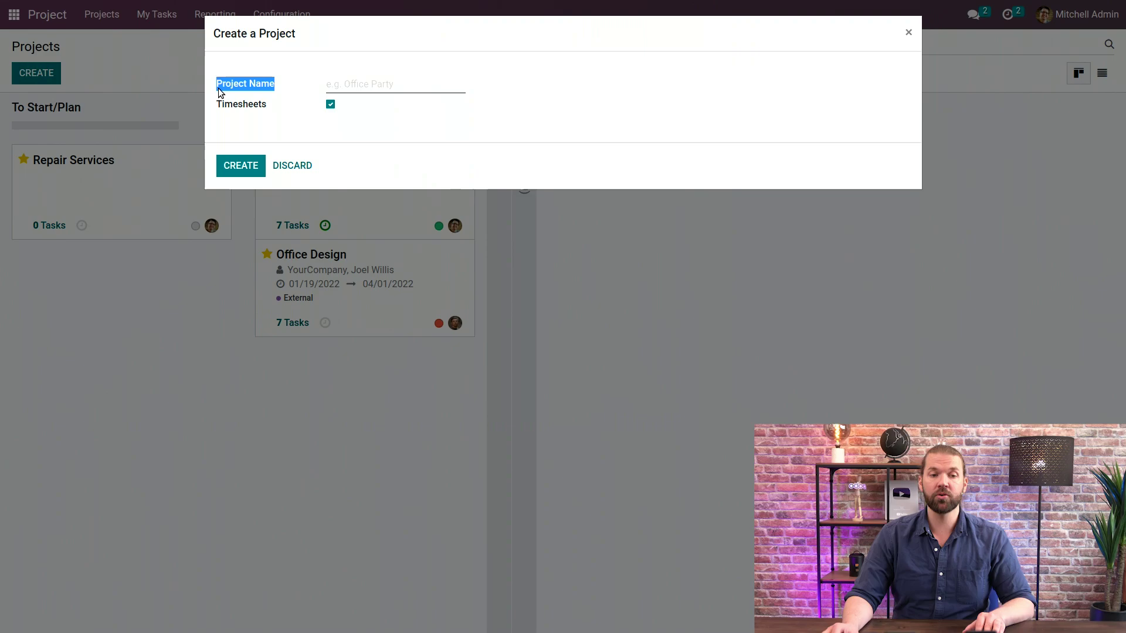
pyautogui.click(301, 75)
pyautogui.click(352, 87)
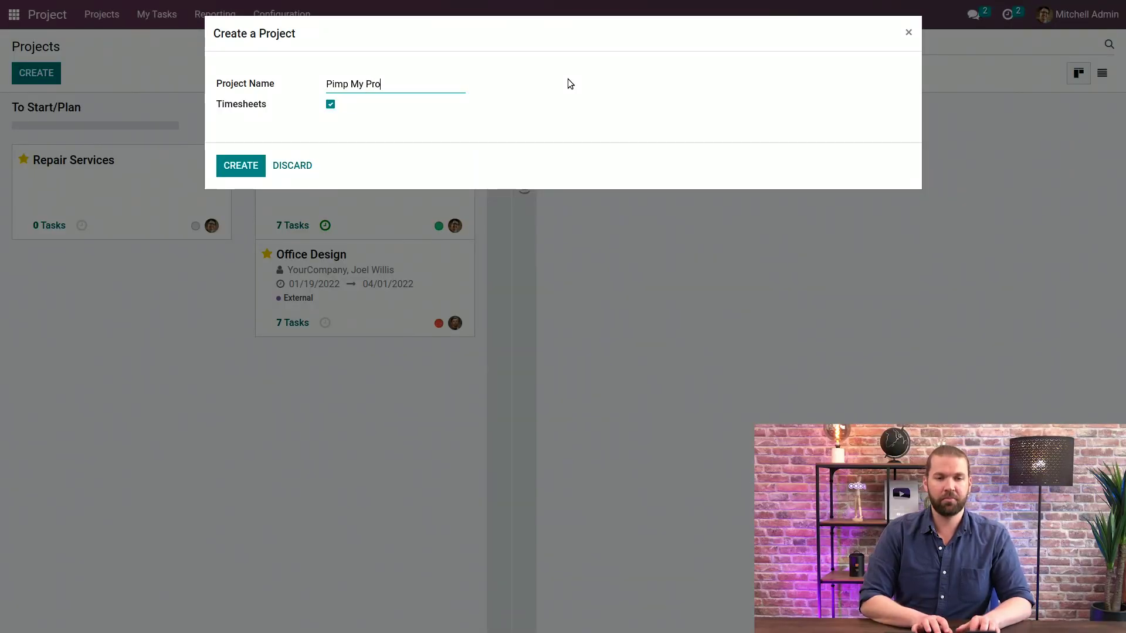
pyautogui.write('t')
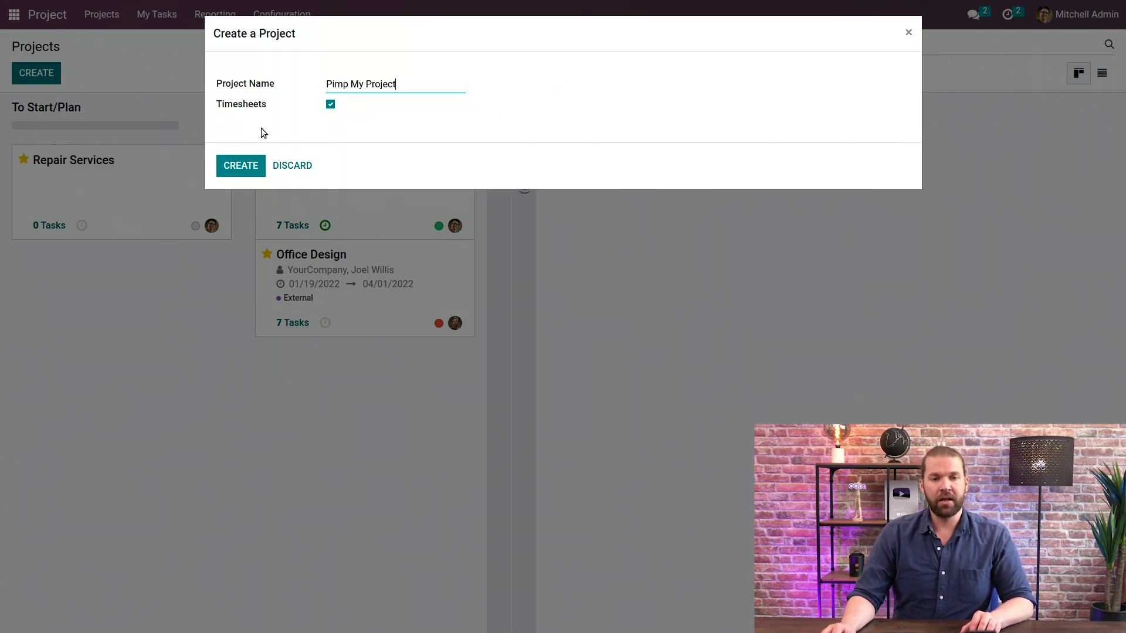
pyautogui.click(239, 170)
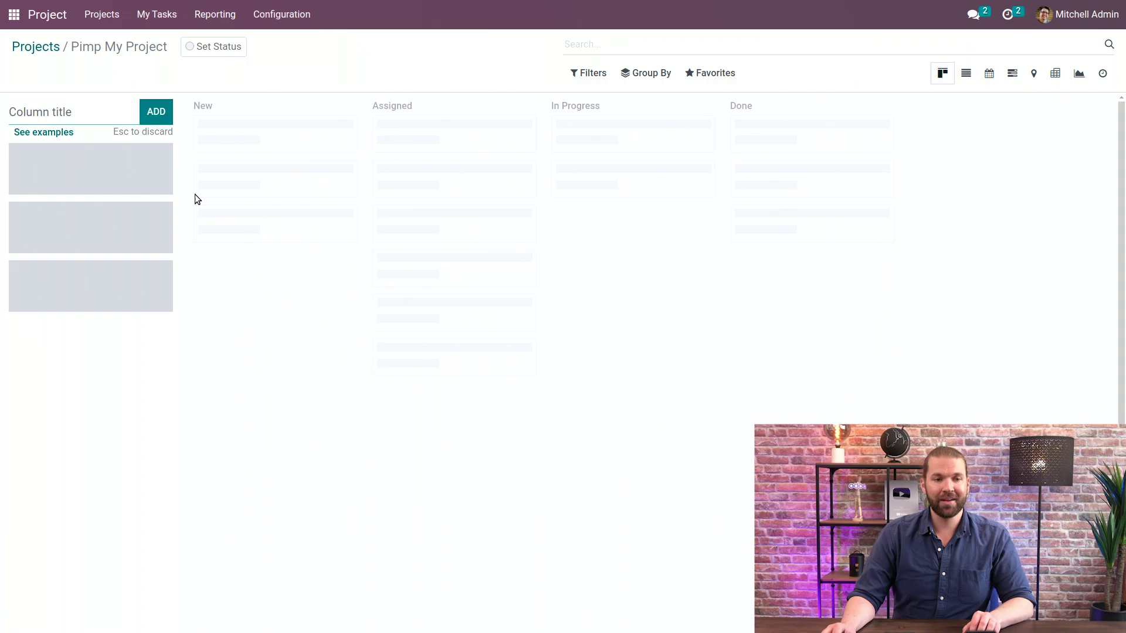
# Step: Add the stages New, In Progress and Done to the empty task board
pyautogui.write('New')
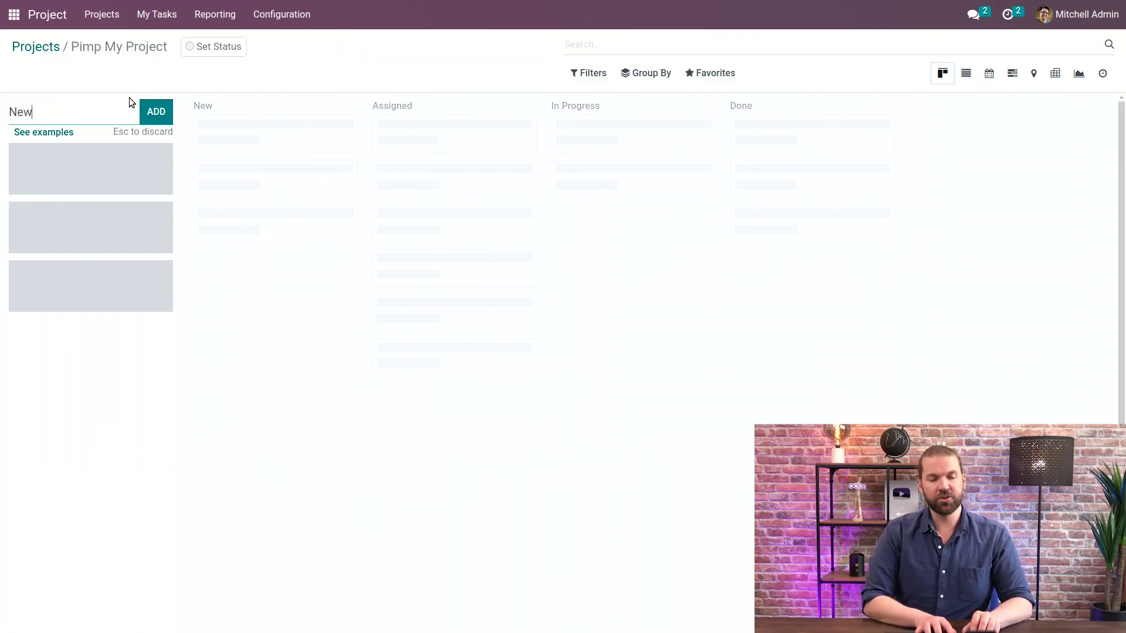
pyautogui.press('Return')
pyautogui.write('In Progress')
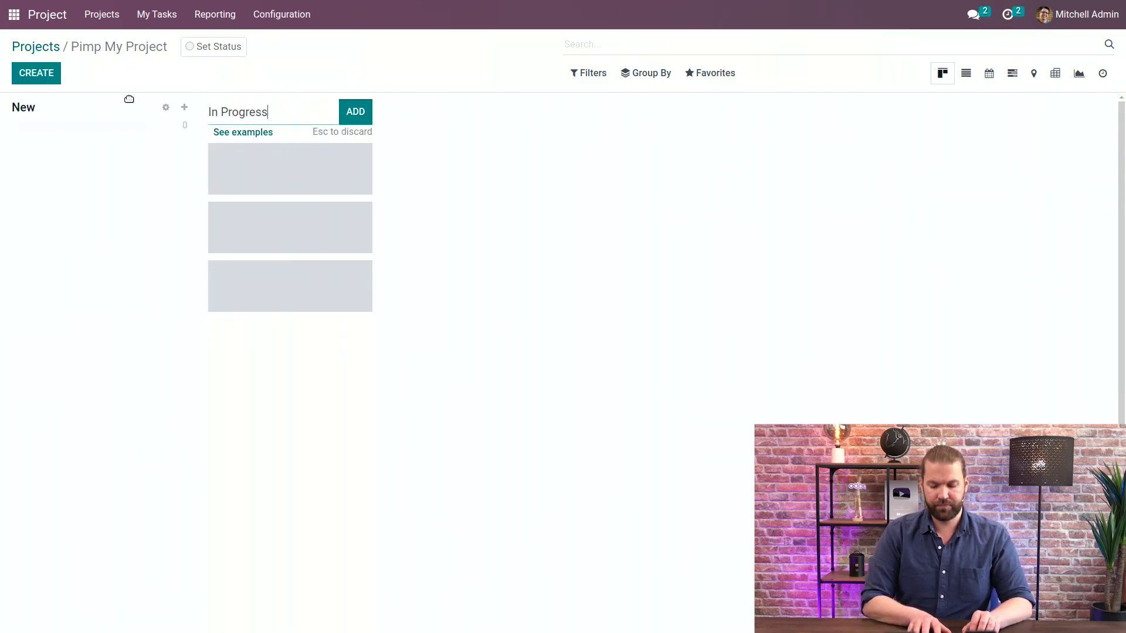
pyautogui.press('Return')
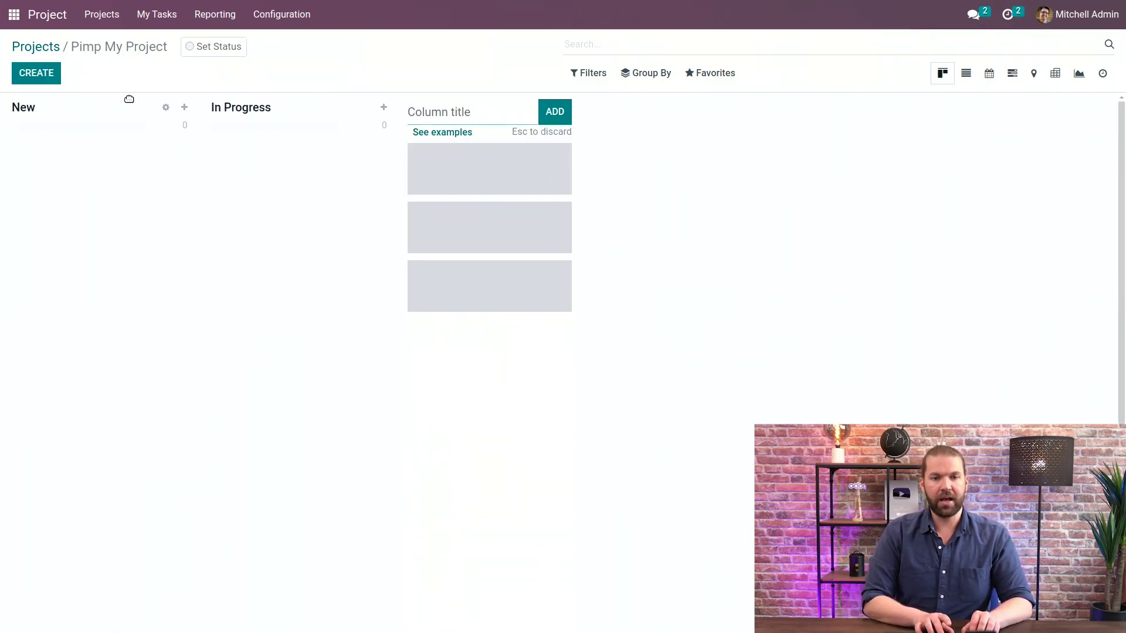
pyautogui.write('Done')
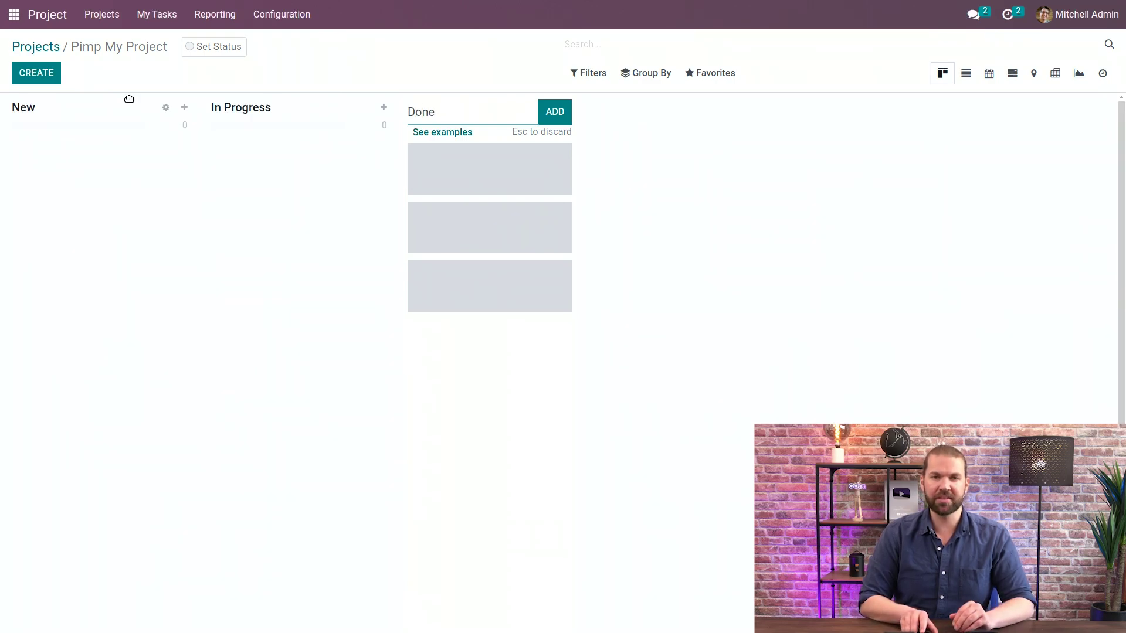
pyautogui.press('Return')
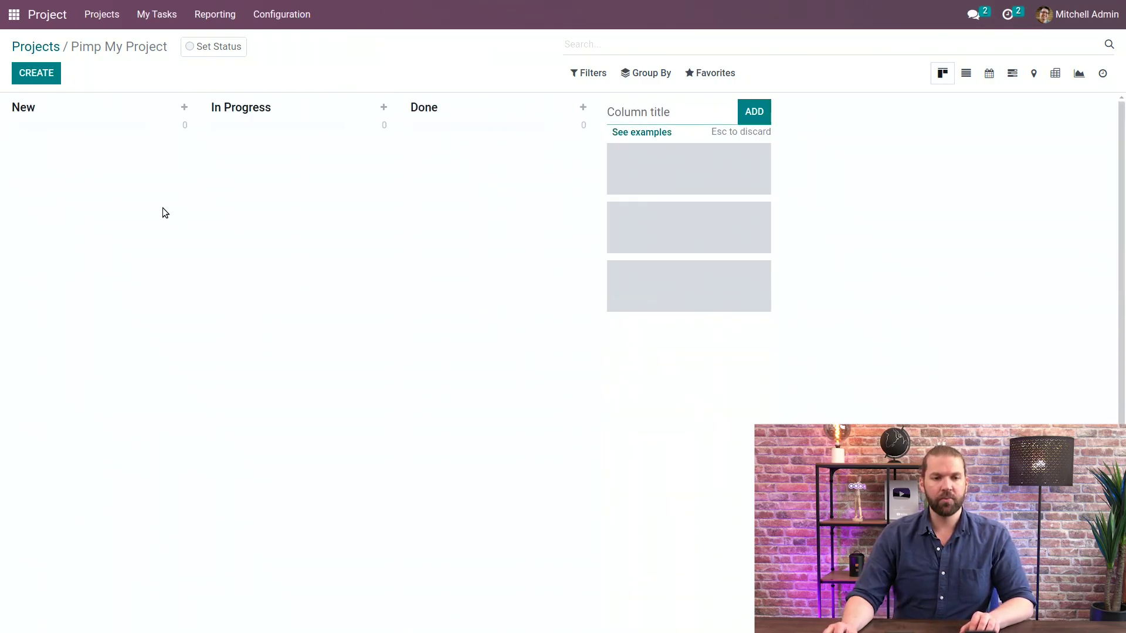
pyautogui.click(209, 234)
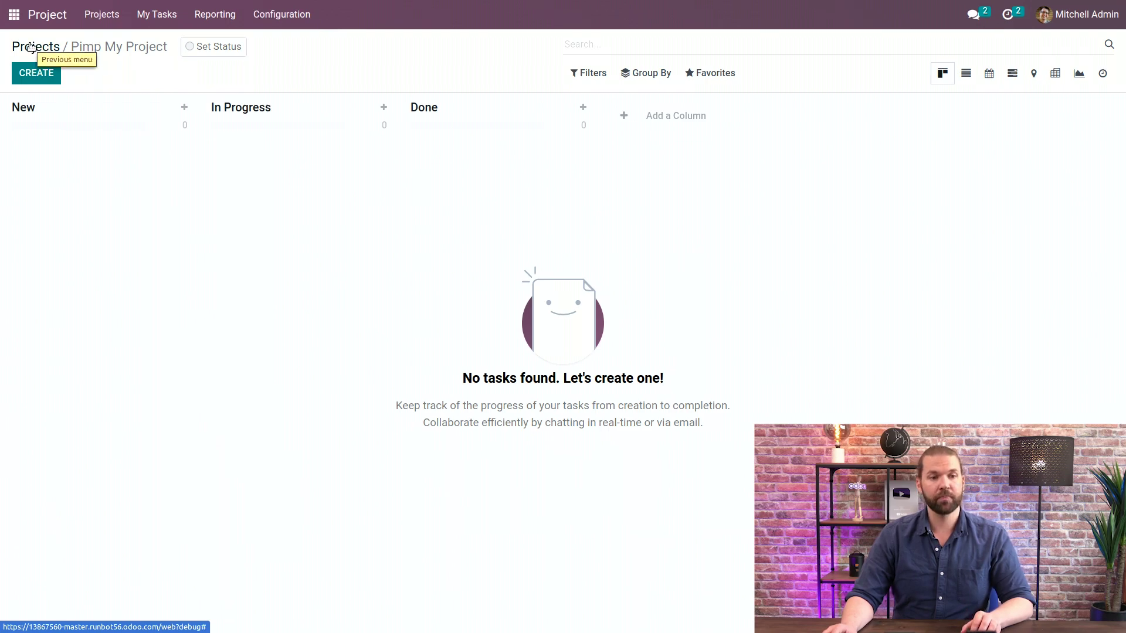
# Step: Open Pimp My Project's settings form from the projects overview
pyautogui.click(33, 47)
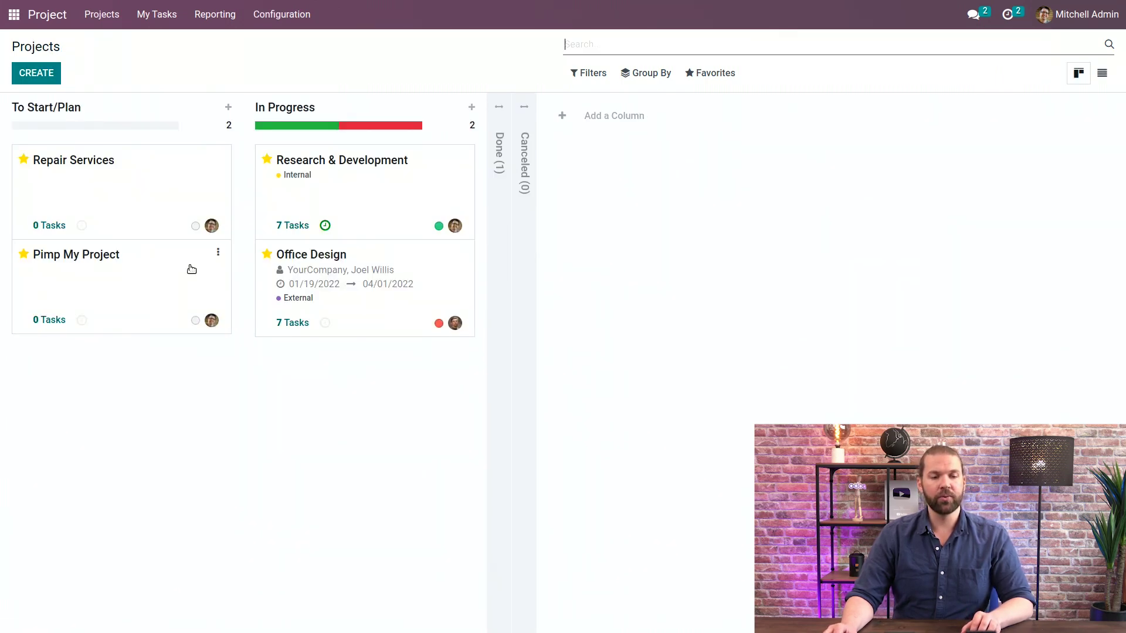
pyautogui.click(218, 254)
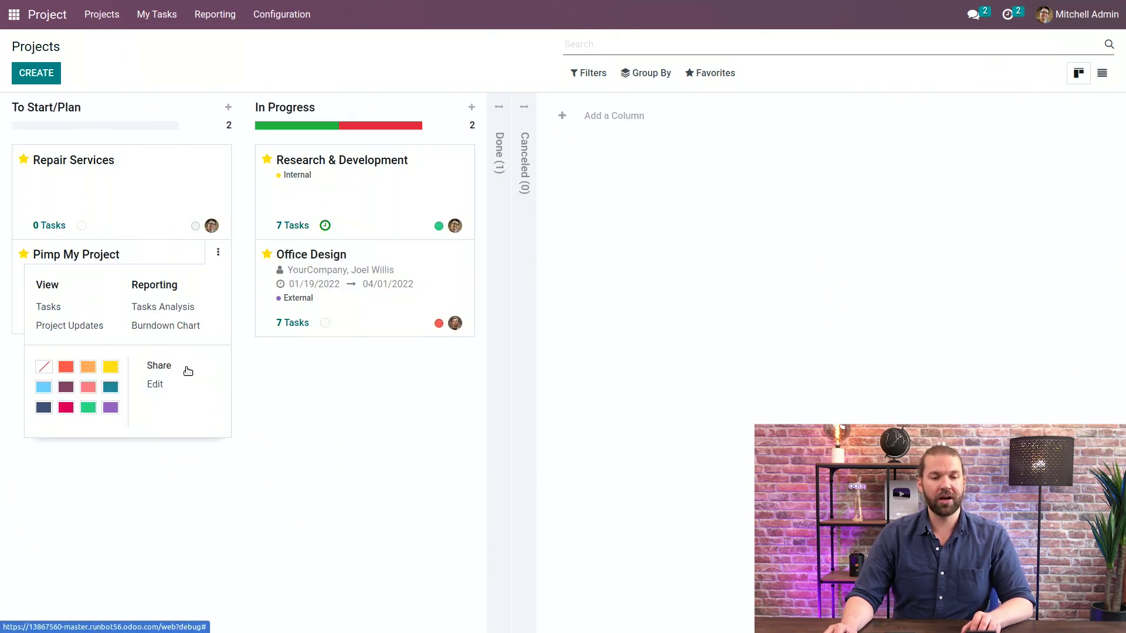
pyautogui.click(178, 385)
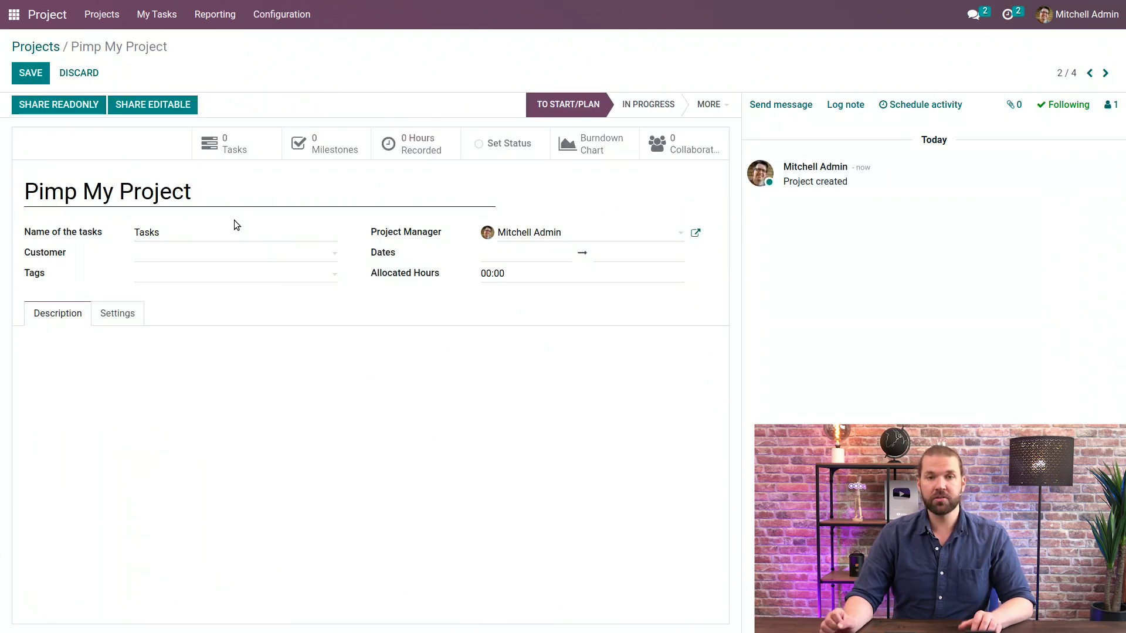
# Step: Rename the project's task label from Tasks to 'Pimp Items'
pyautogui.moveTo(249, 191); pyautogui.dragTo(3, 206)
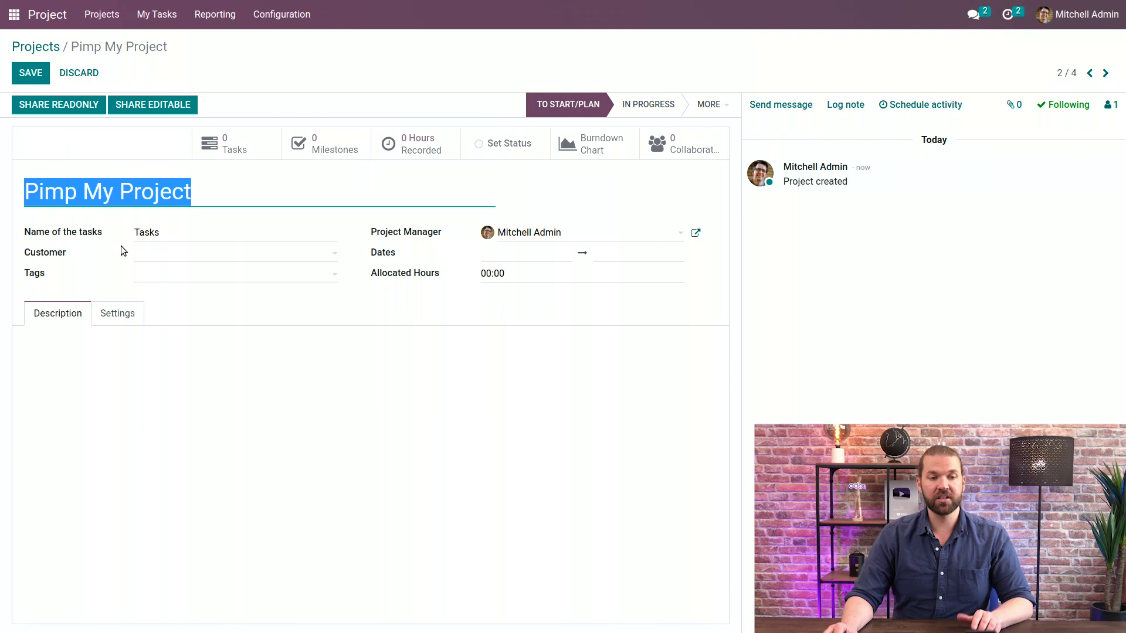
pyautogui.click(81, 251)
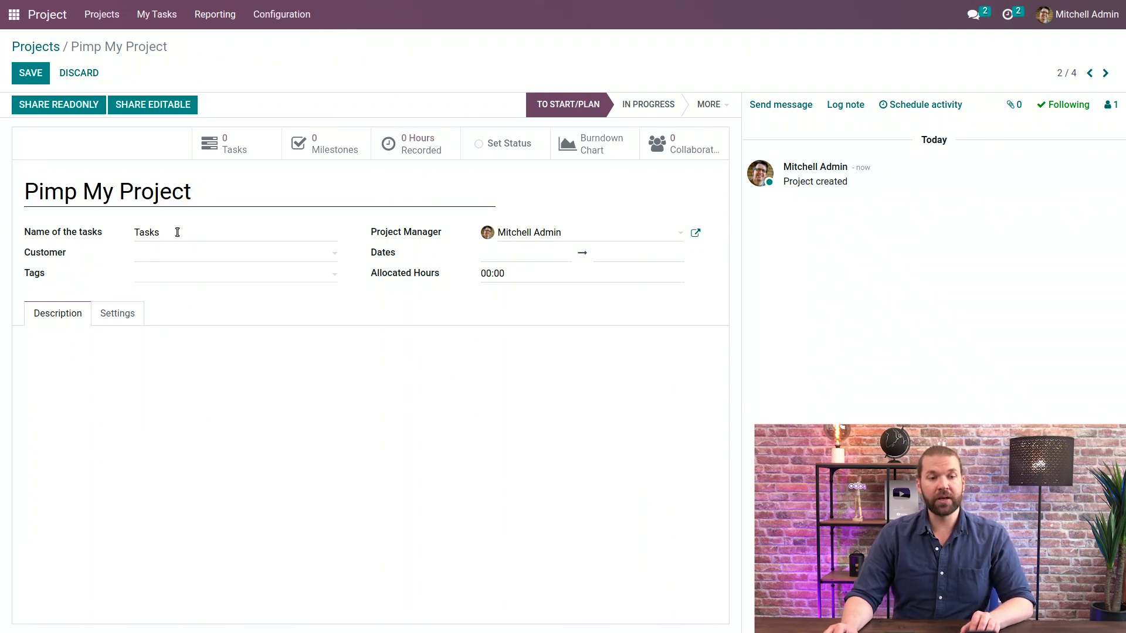
pyautogui.click(106, 234)
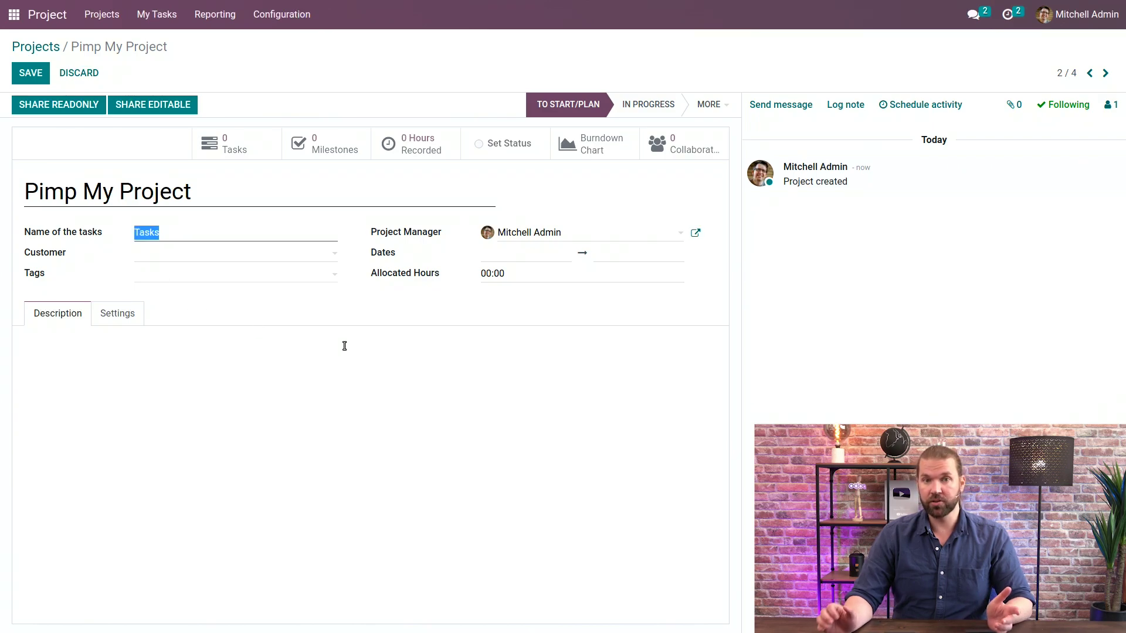
pyautogui.write('Pim')
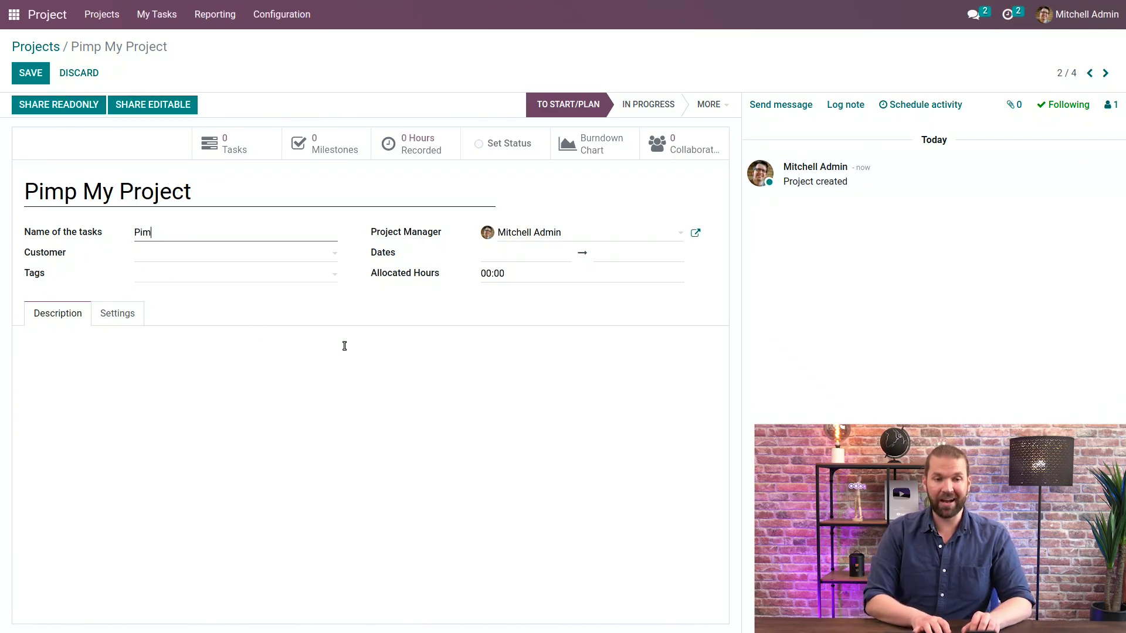
pyautogui.write('p IT')
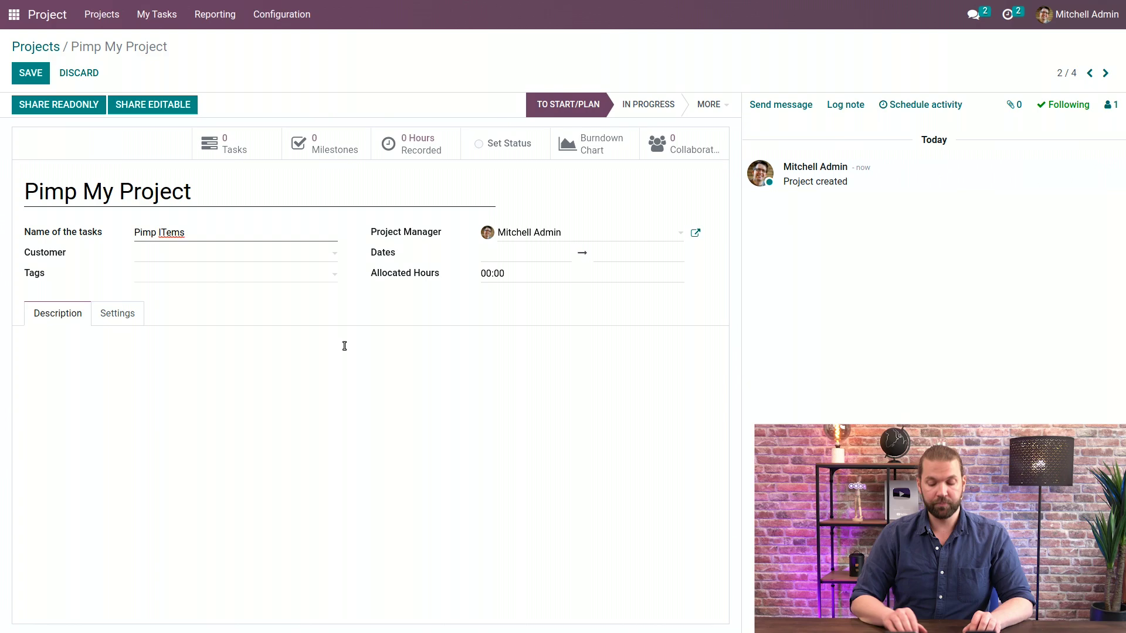
pyautogui.press('BackSpace')
pyautogui.write('tems')
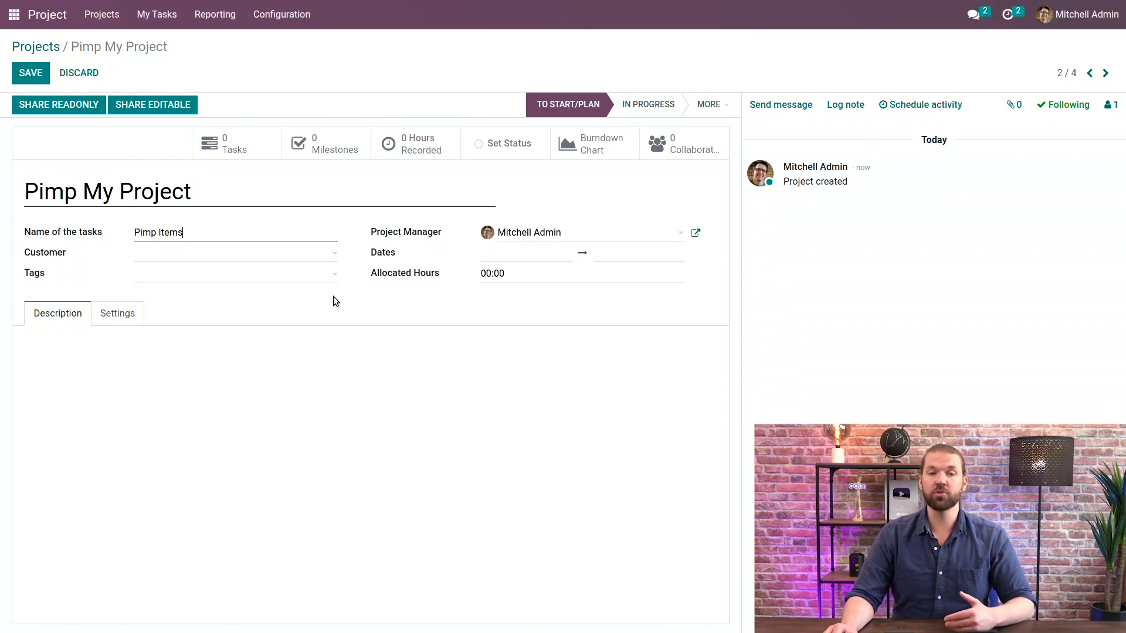
# Step: Set the customer to Azure Interior, tag the project External, and begin choosing a project manager
pyautogui.click(302, 258)
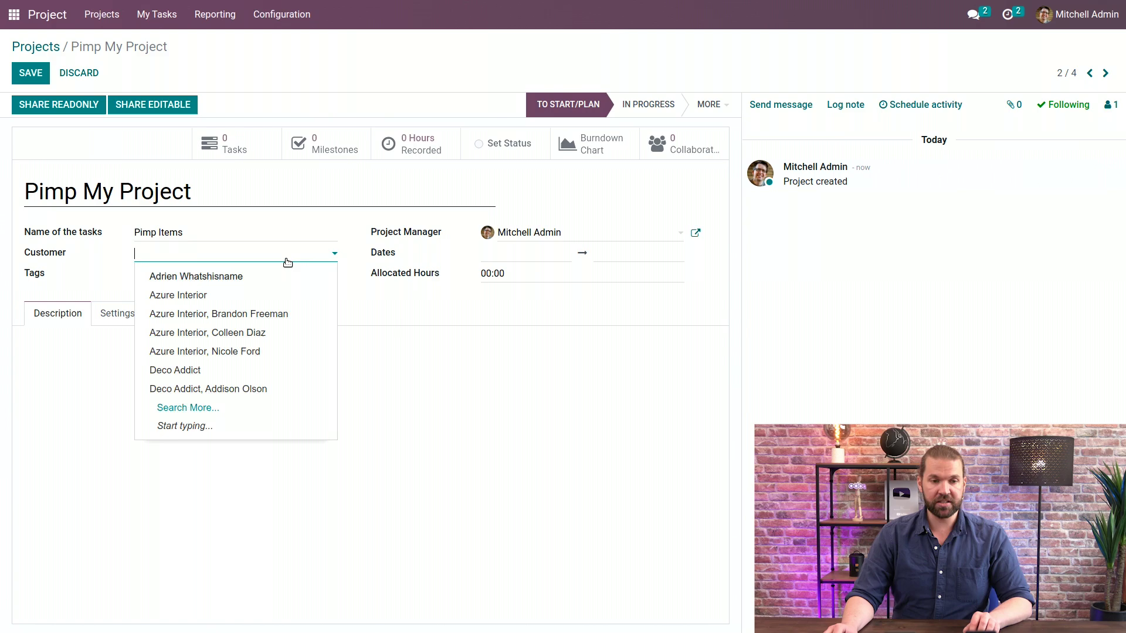
pyautogui.click(181, 293)
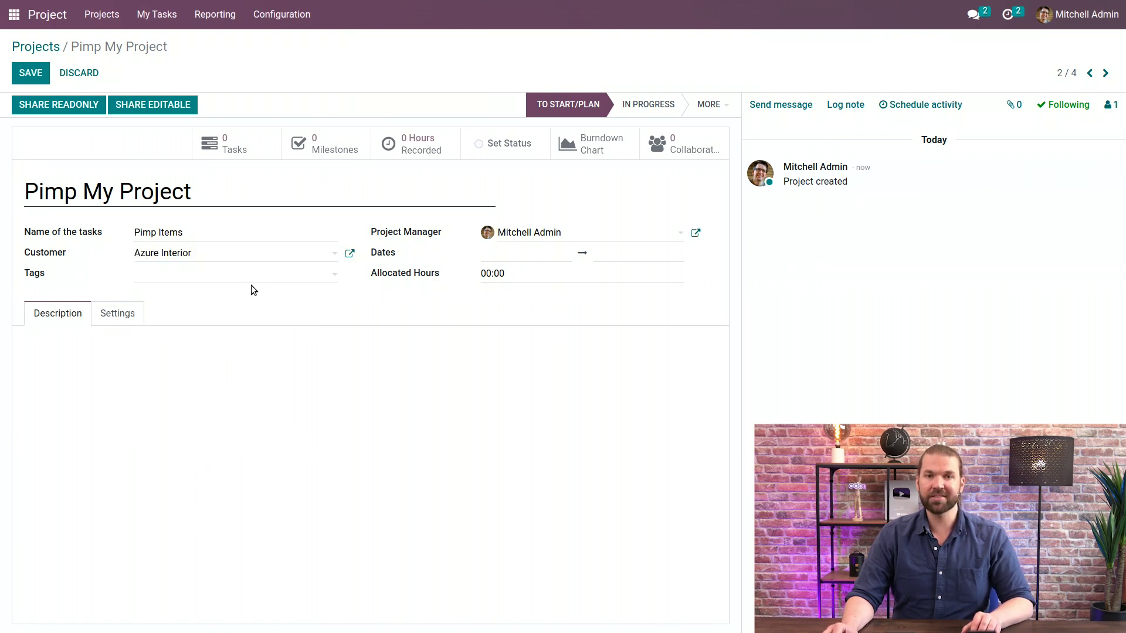
pyautogui.click(199, 280)
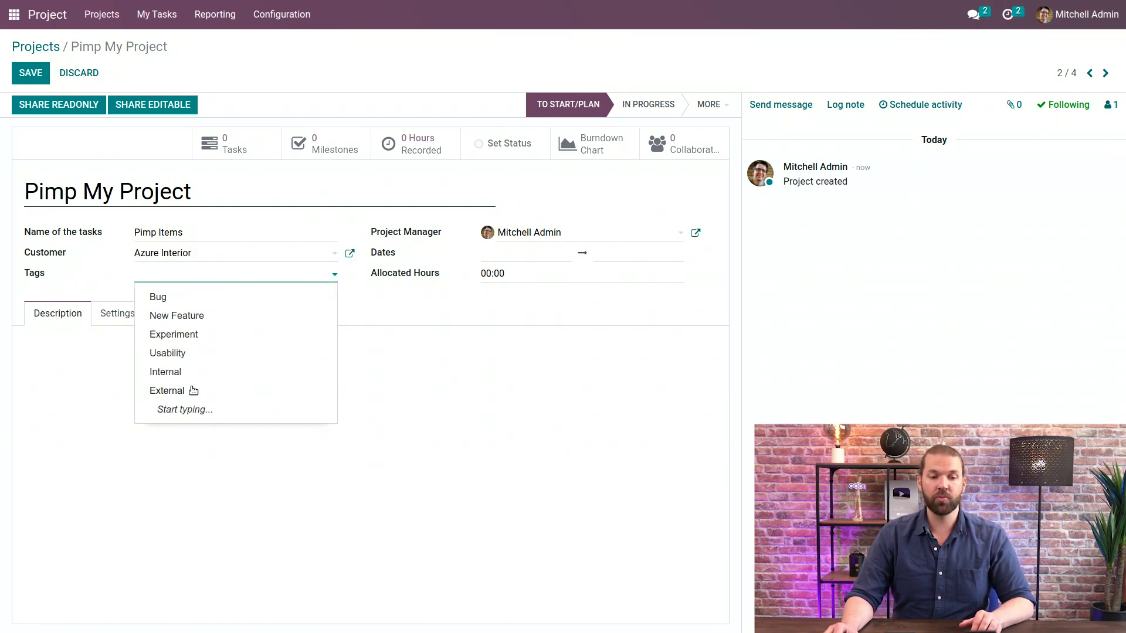
pyautogui.click(167, 391)
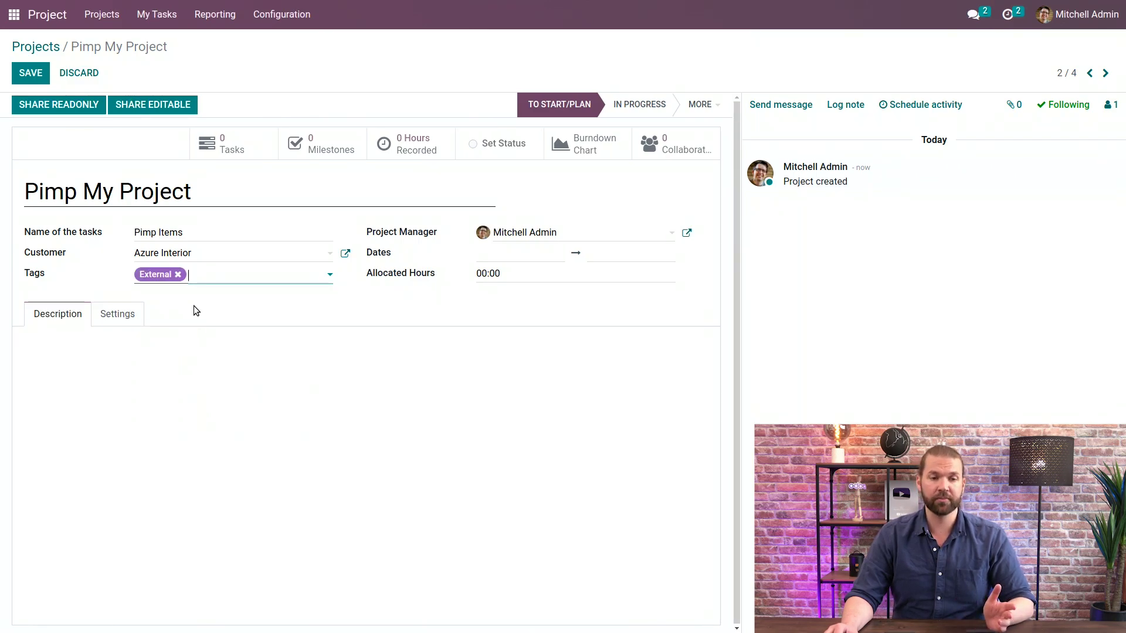
pyautogui.click(161, 278)
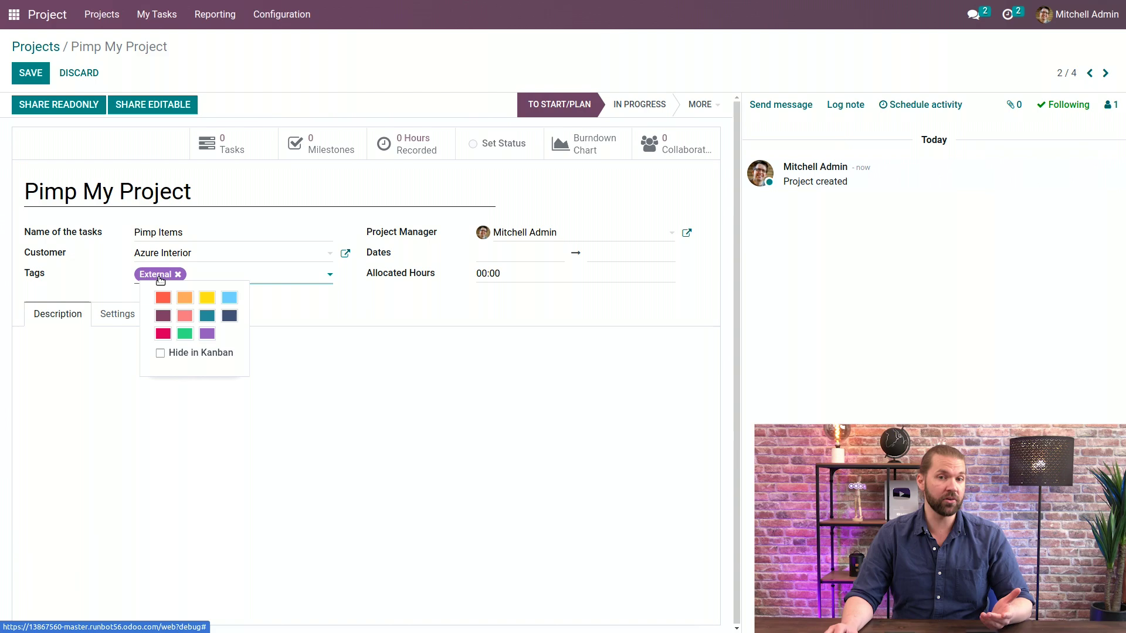
pyautogui.click(327, 307)
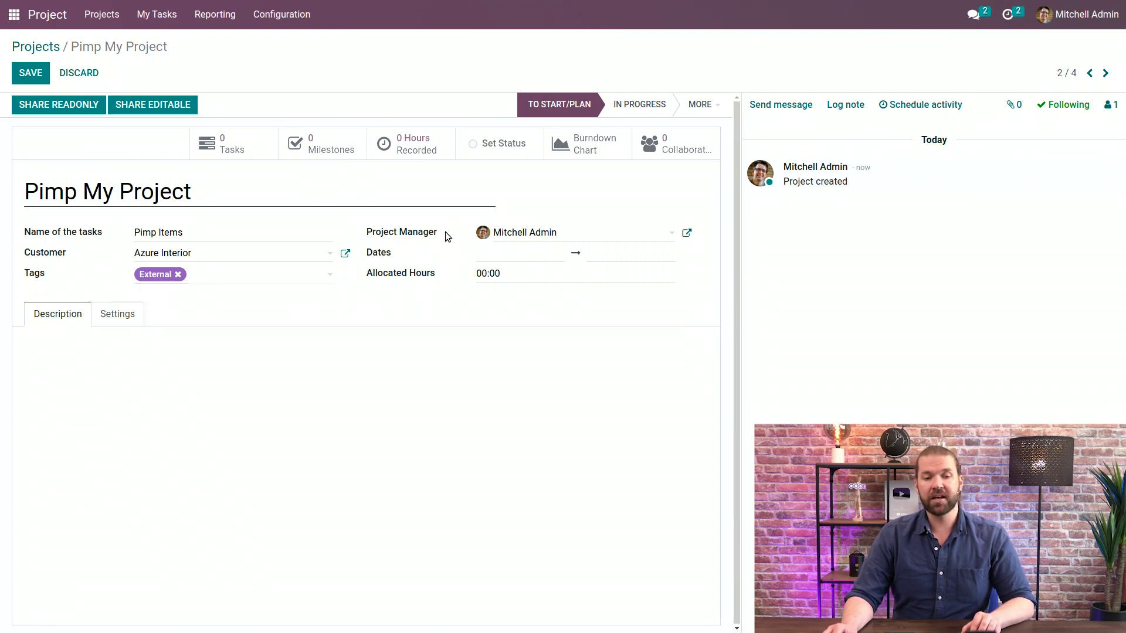
pyautogui.click(573, 233)
# Step: Assign a different project manager and set the dates 03/28/2022 to 04/01/2022
pyautogui.click(557, 256)
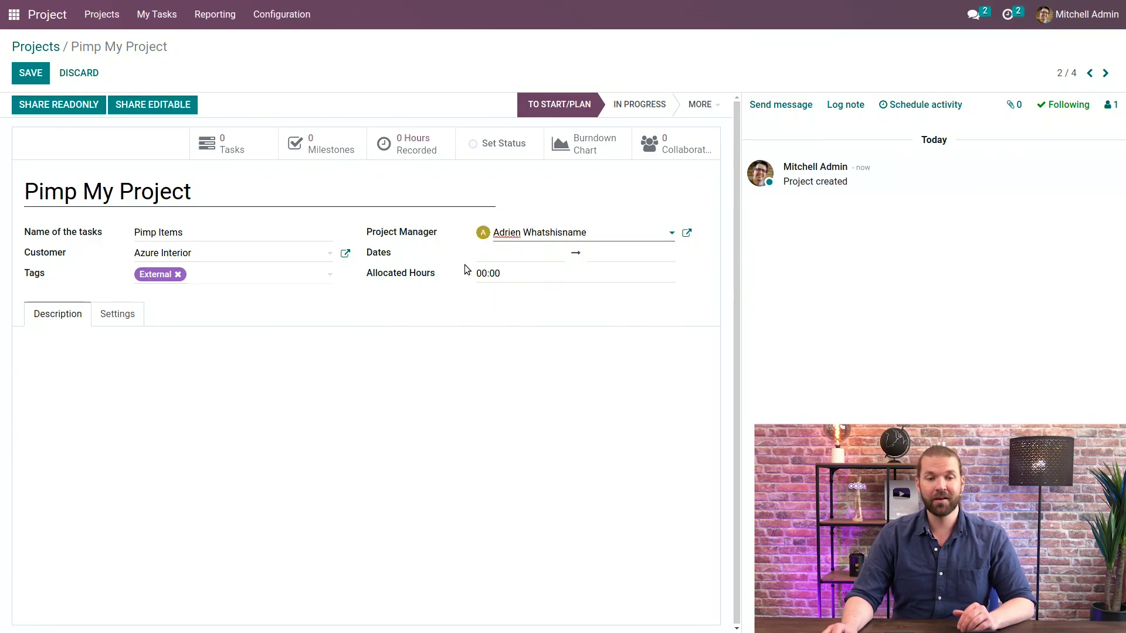
pyautogui.click(496, 257)
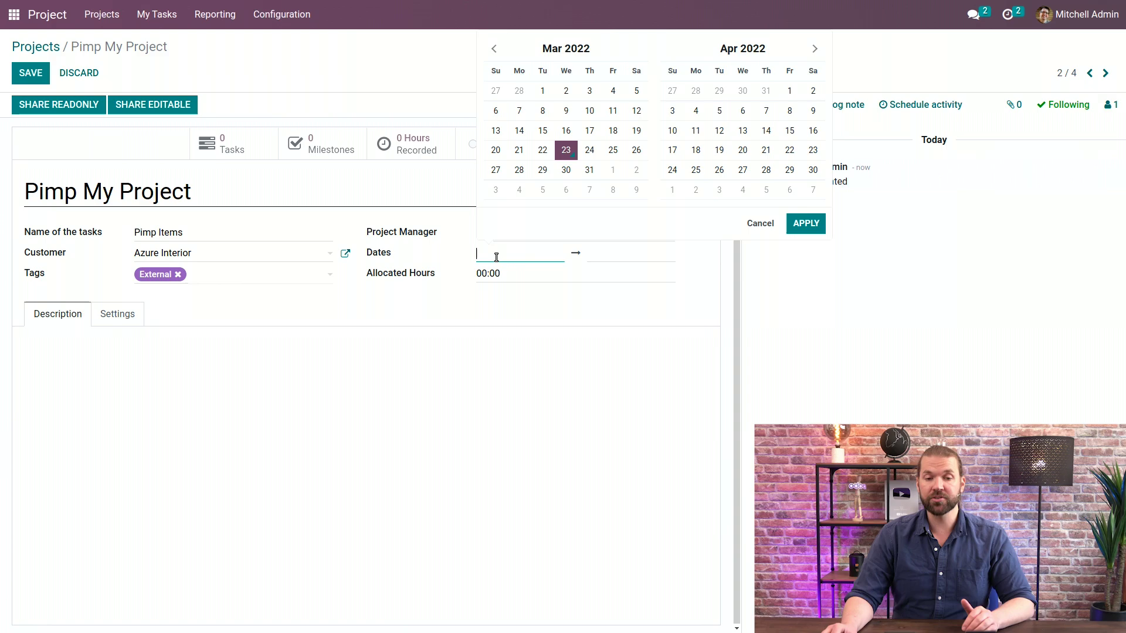
pyautogui.click(519, 170)
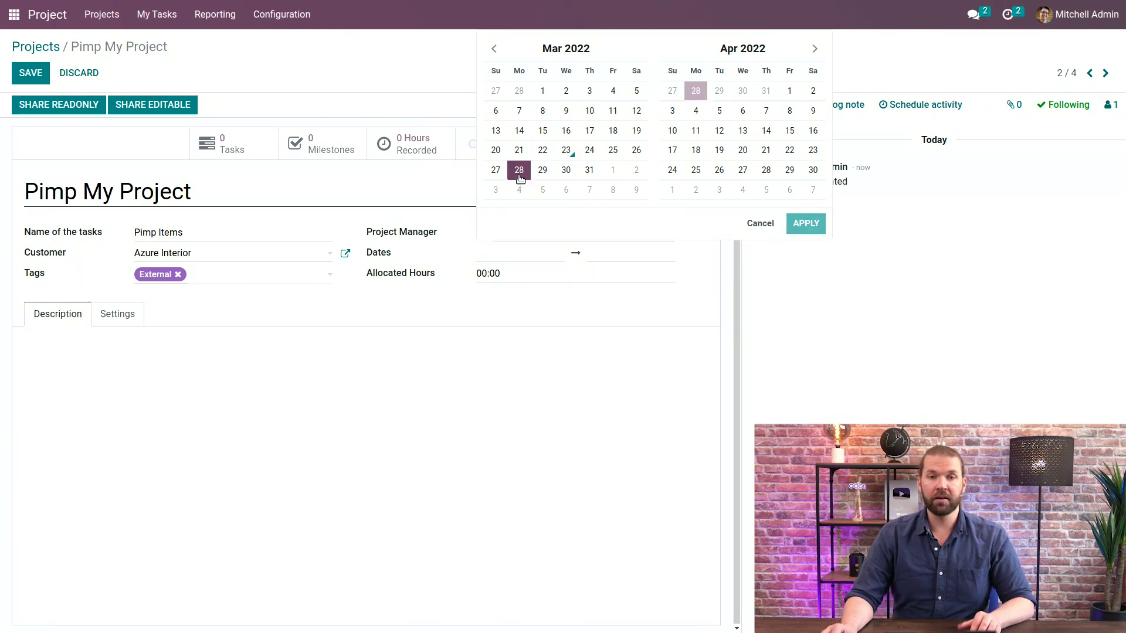
pyautogui.click(790, 93)
pyautogui.click(805, 224)
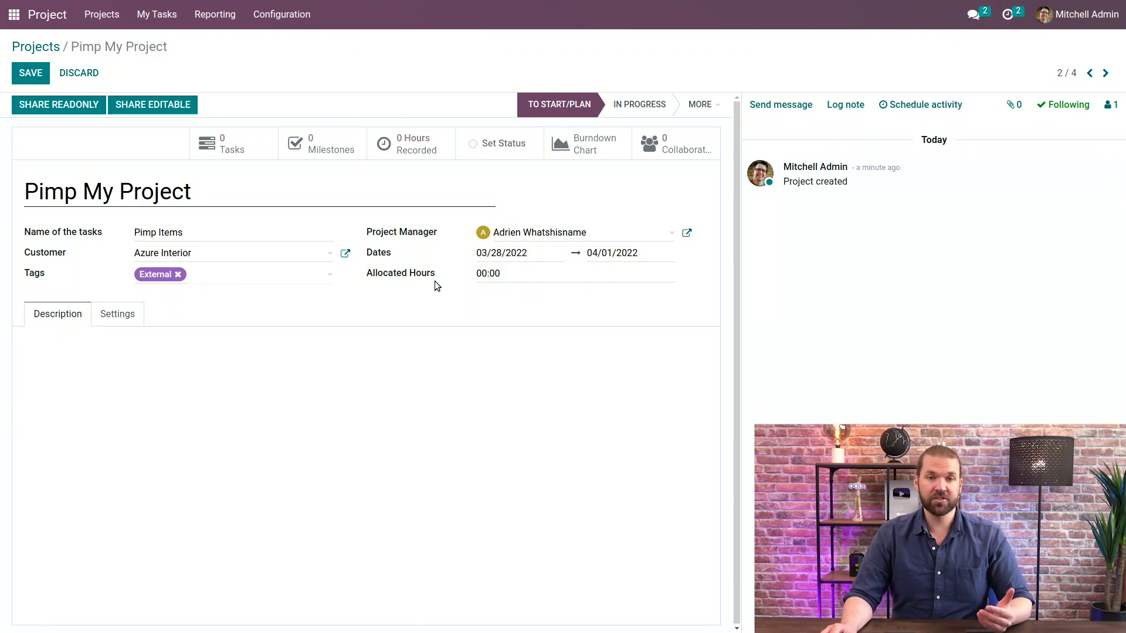
# Step: Set the allocated hours to 40:00
pyautogui.click(511, 274)
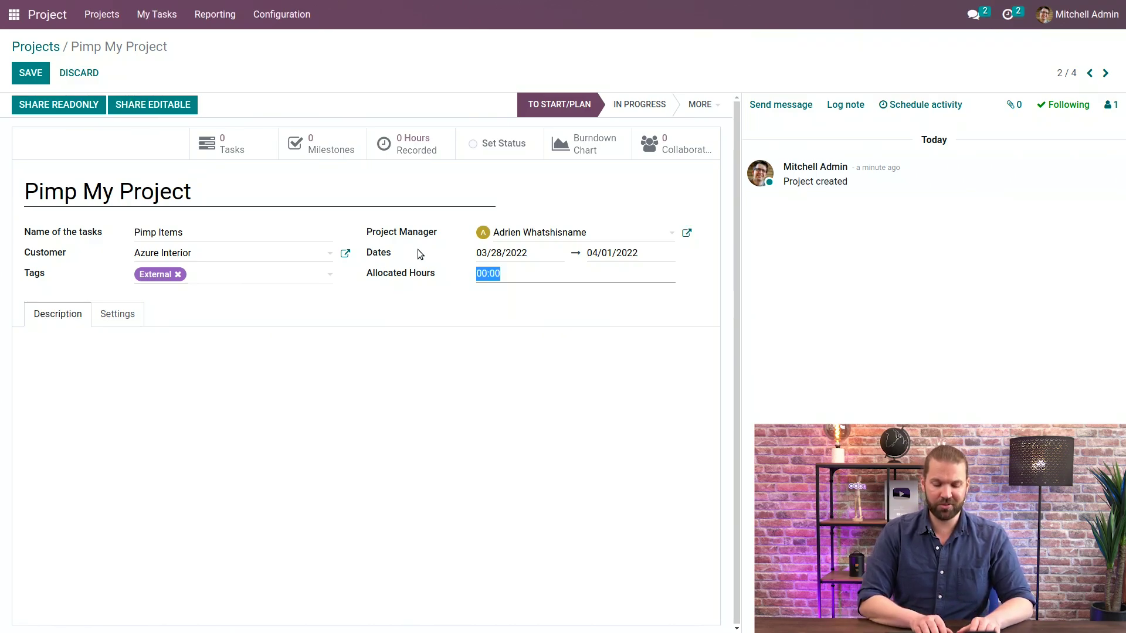
pyautogui.write('40')
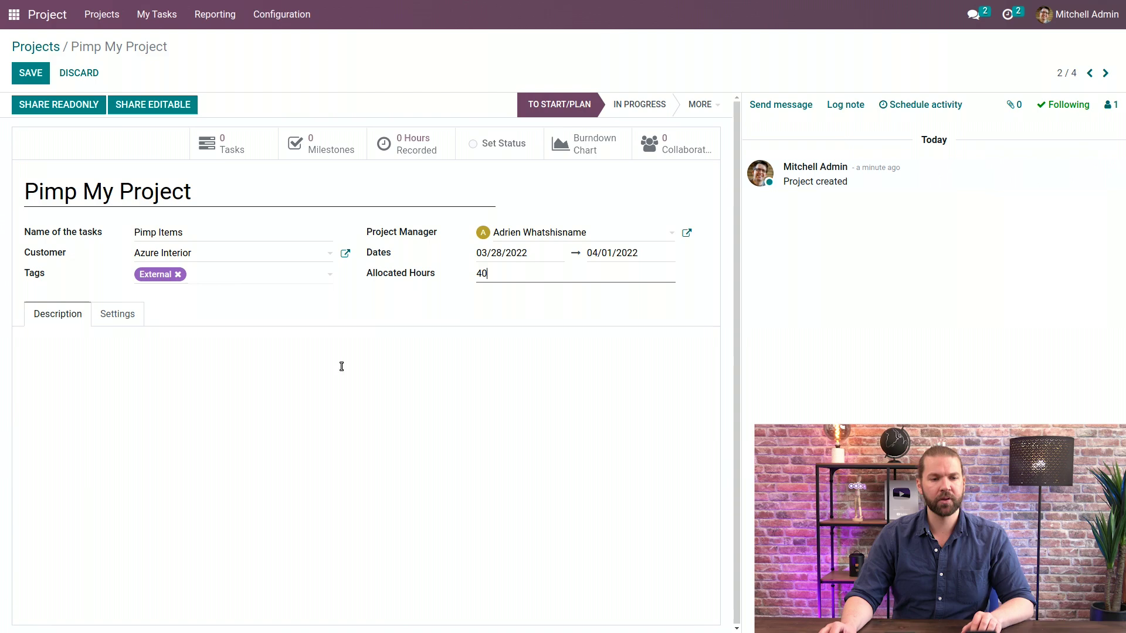
pyautogui.click(311, 383)
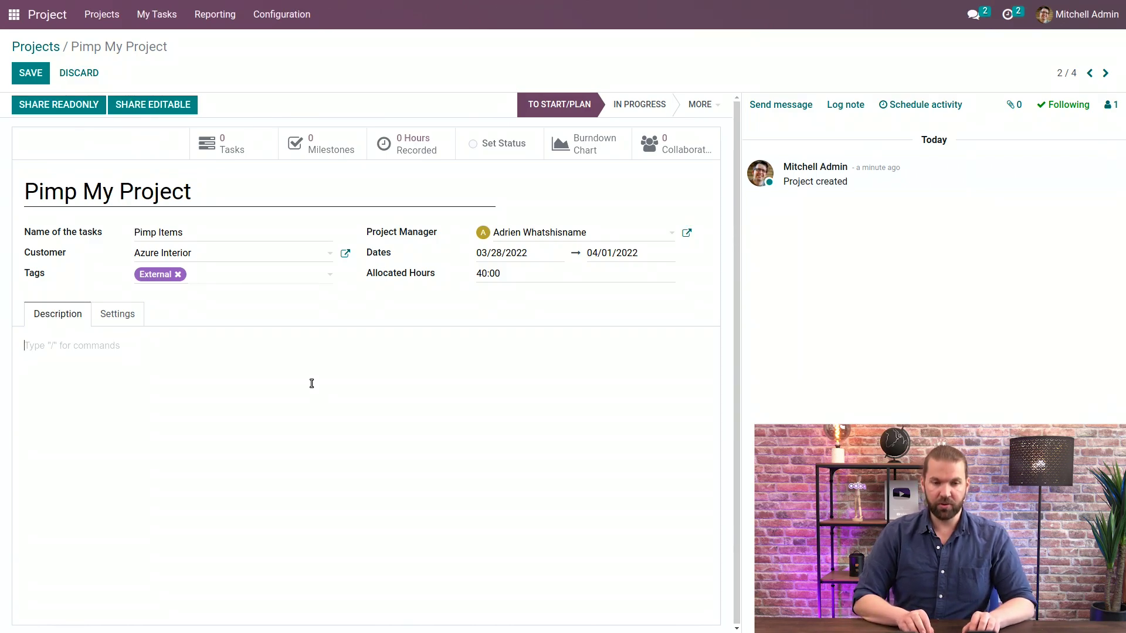
# Step: Start the description with the Heading 1 'Things to do to Pimp Projects' and insert a checklist below it
pyautogui.write('/')
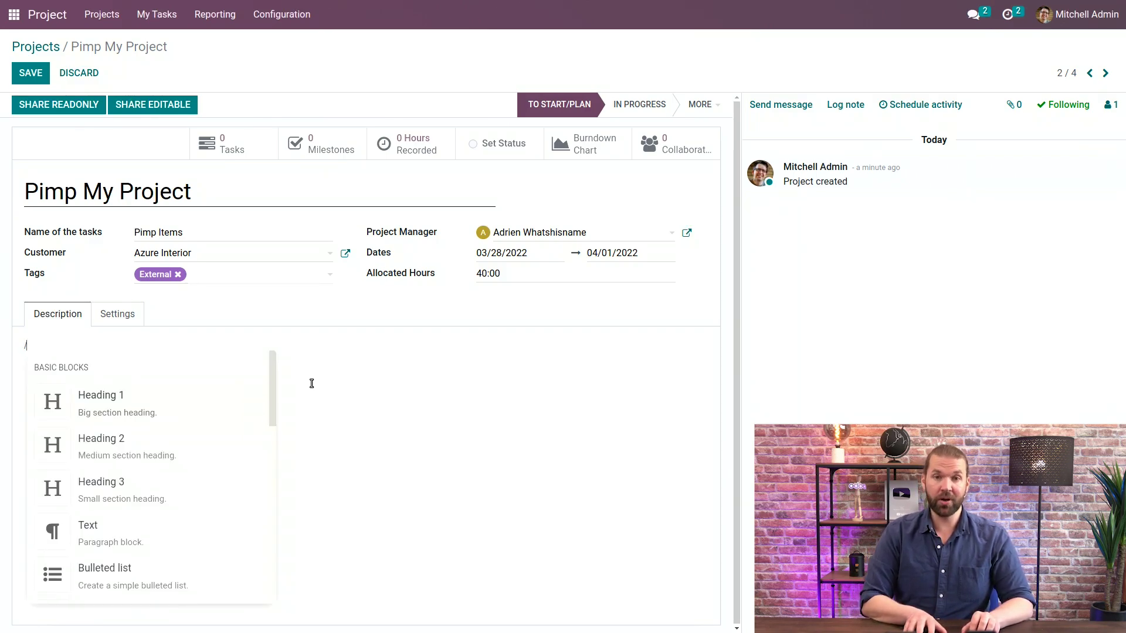
pyautogui.press('Return')
pyautogui.write('Things to')
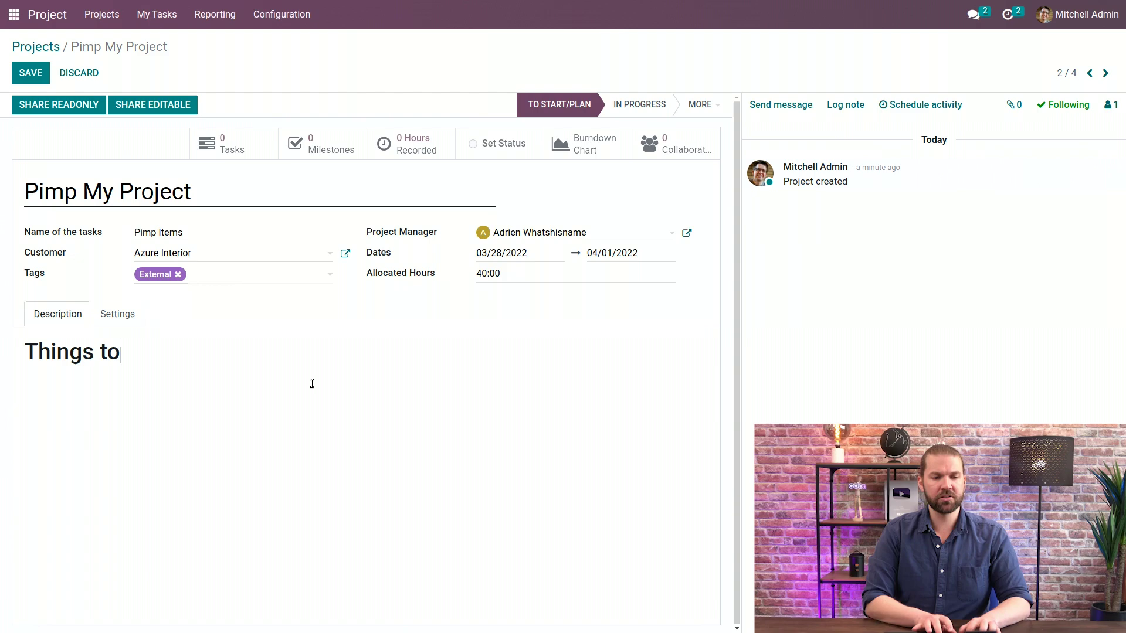
pyautogui.write(' do to Pimp PRojec')
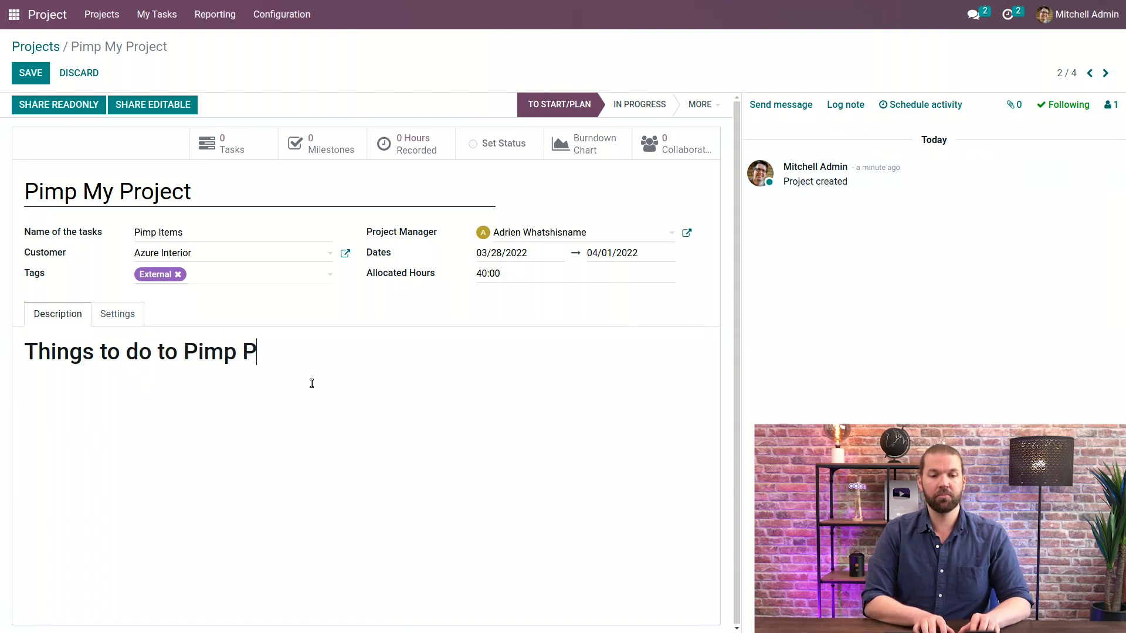
pyautogui.press('BackSpace')
pyautogui.press('BackSpace')
pyautogui.press('BackSpace')
pyautogui.press('BackSpace')
pyautogui.press('BackSpace')
pyautogui.write('r')
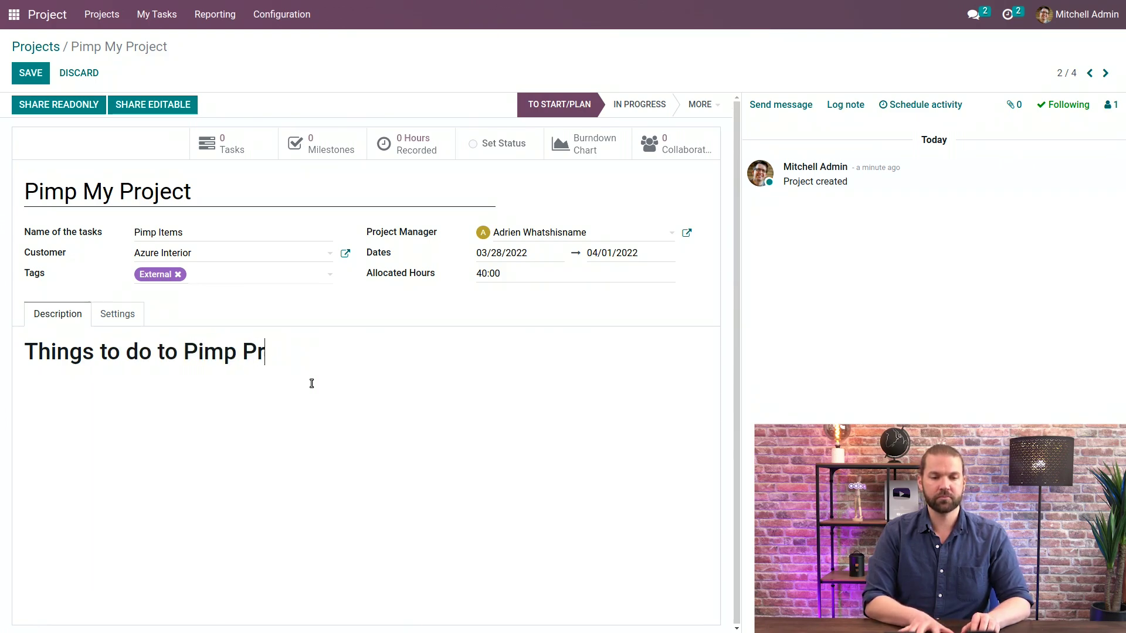
pyautogui.write('ojects')
pyautogui.press('Return')
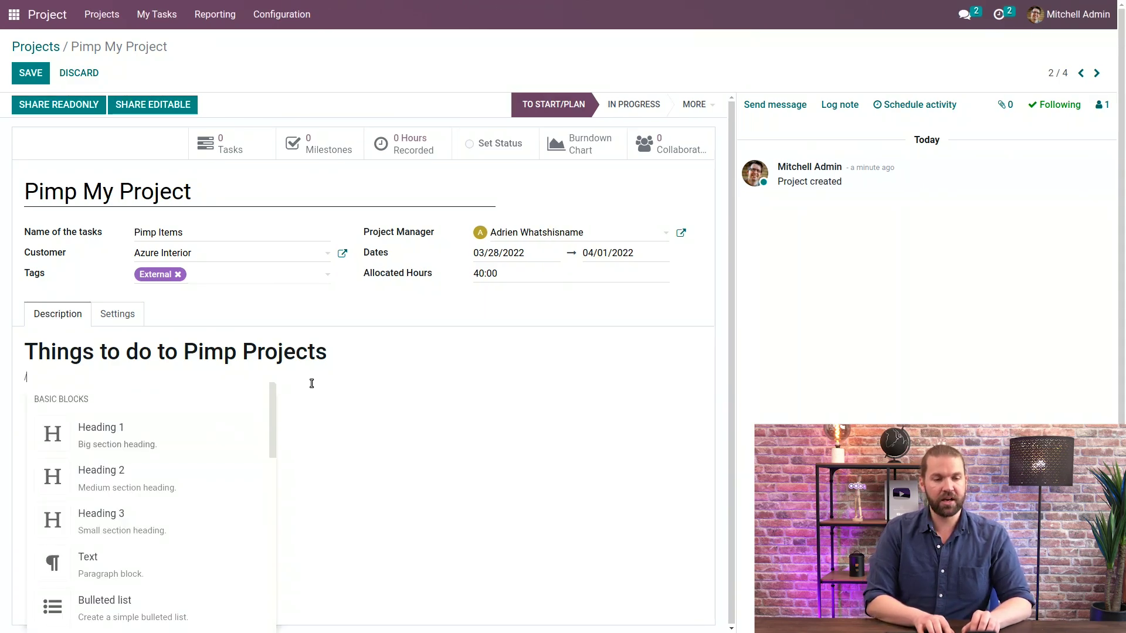
pyautogui.write('chec')
pyautogui.press('Return')
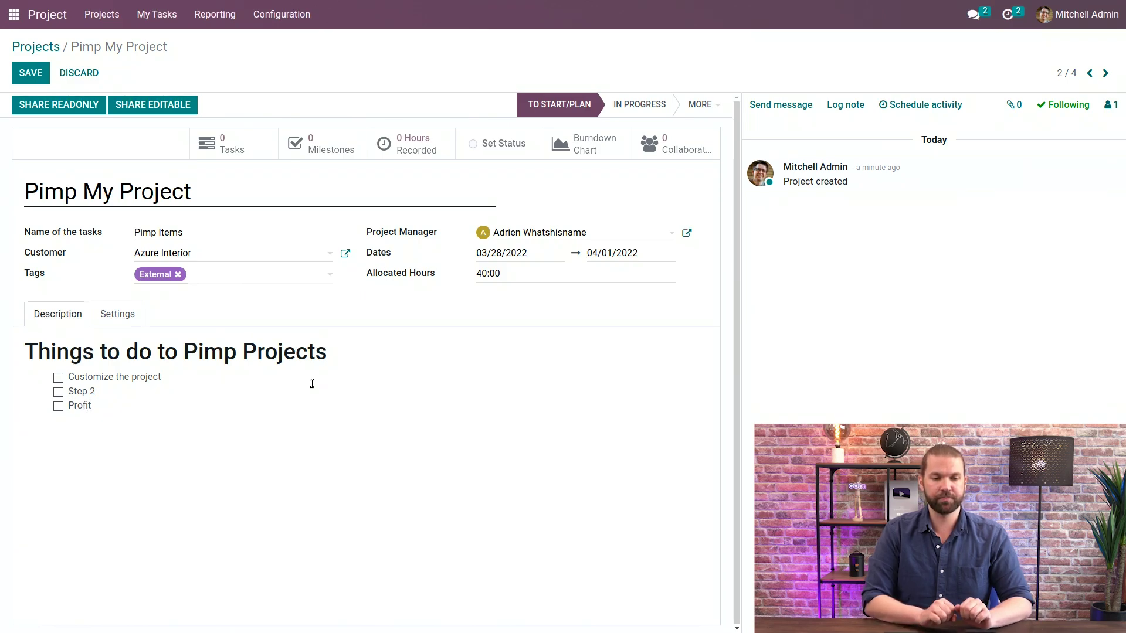
# Step: Save the project, tick off Customize the project, and move its card into In Progress
pyautogui.click(30, 73)
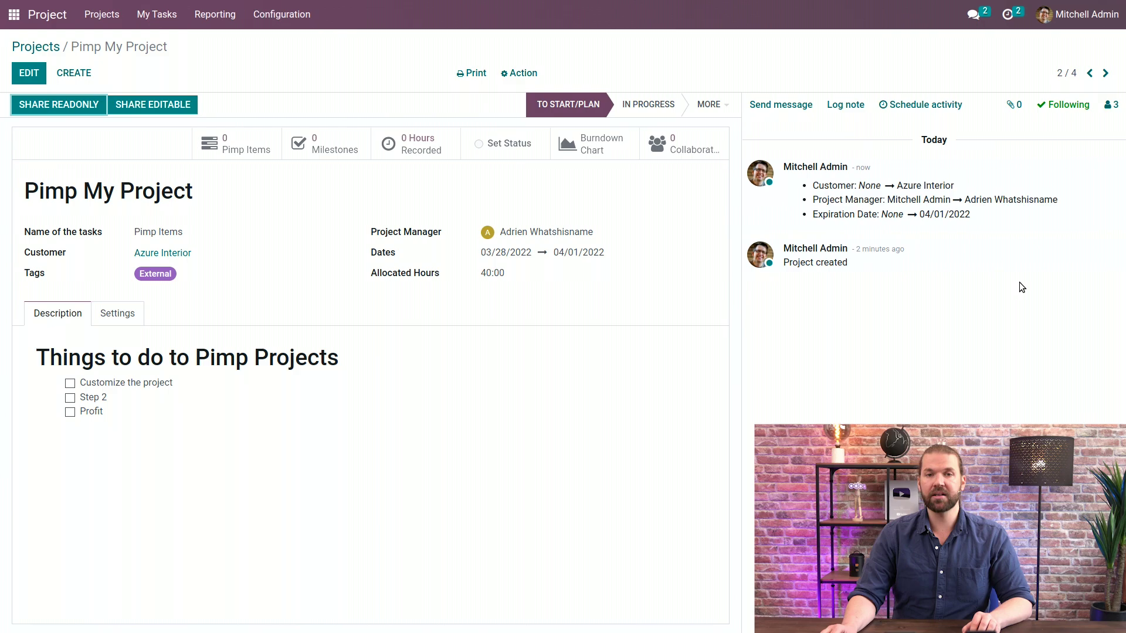
pyautogui.click(69, 384)
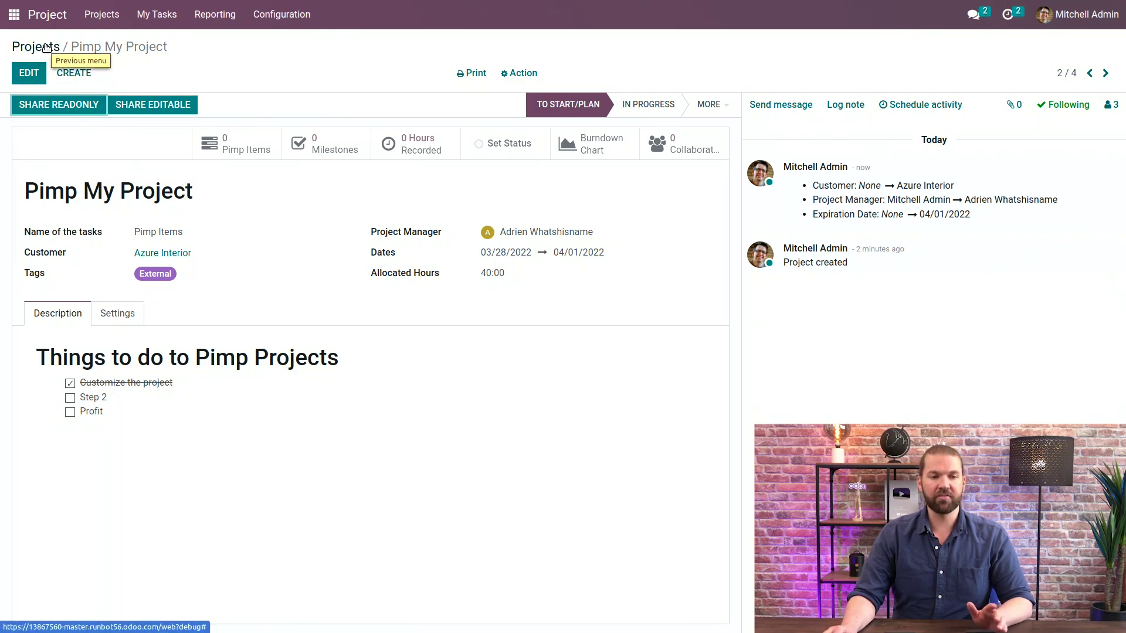
pyautogui.click(46, 47)
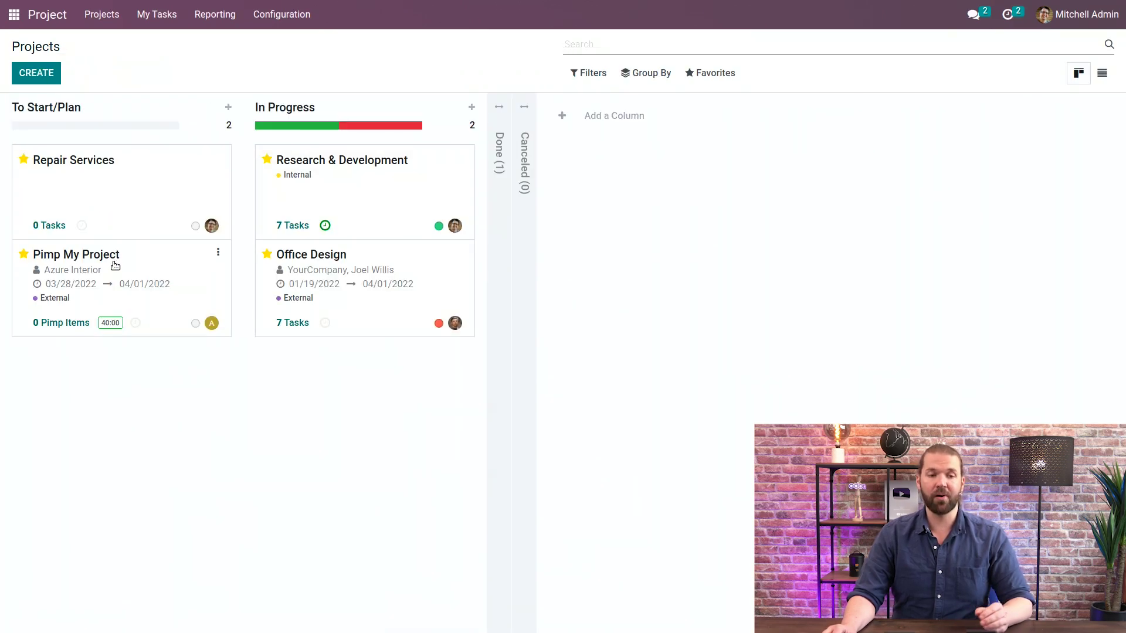
pyautogui.moveTo(112, 275); pyautogui.dragTo(349, 392)
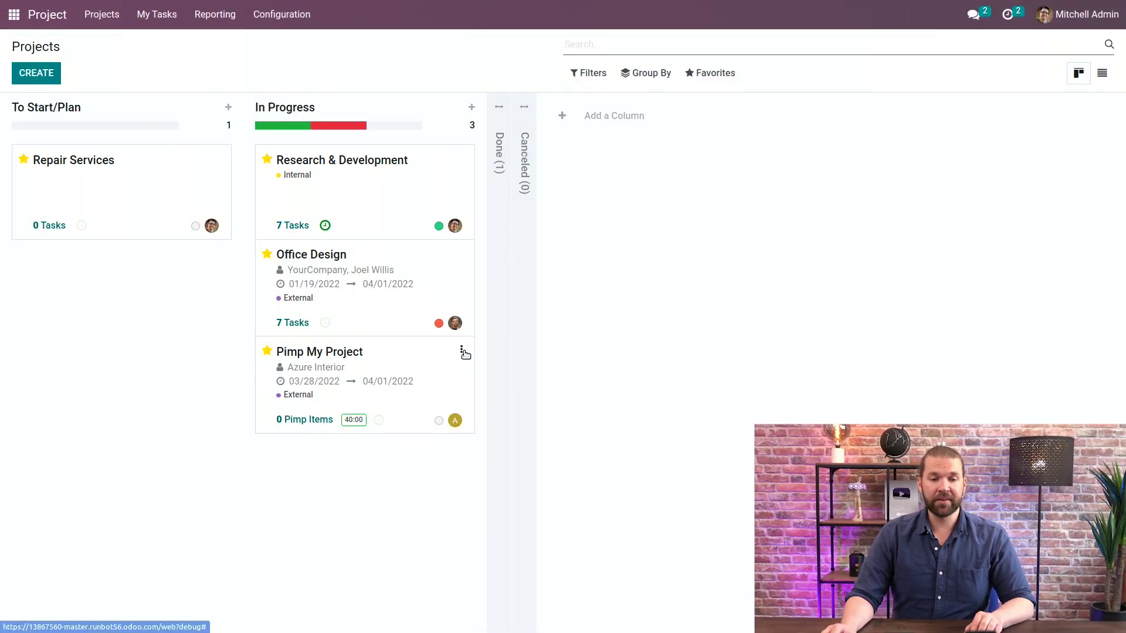
# Step: Colour the Pimp My Project card red, then change it to purple
pyautogui.click(462, 350)
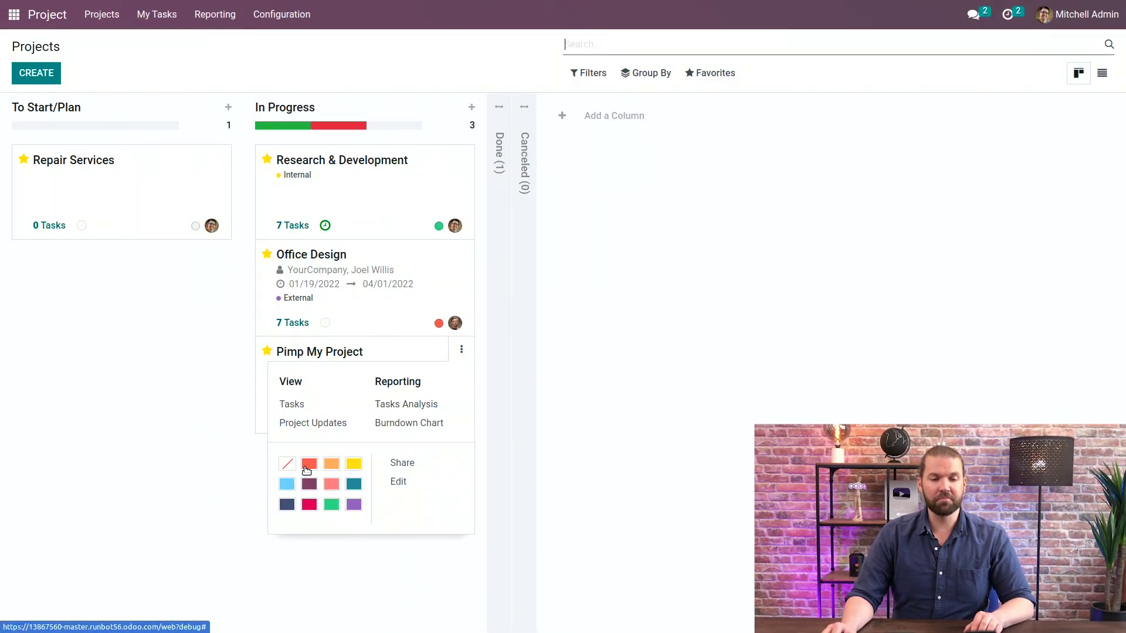
pyautogui.click(308, 464)
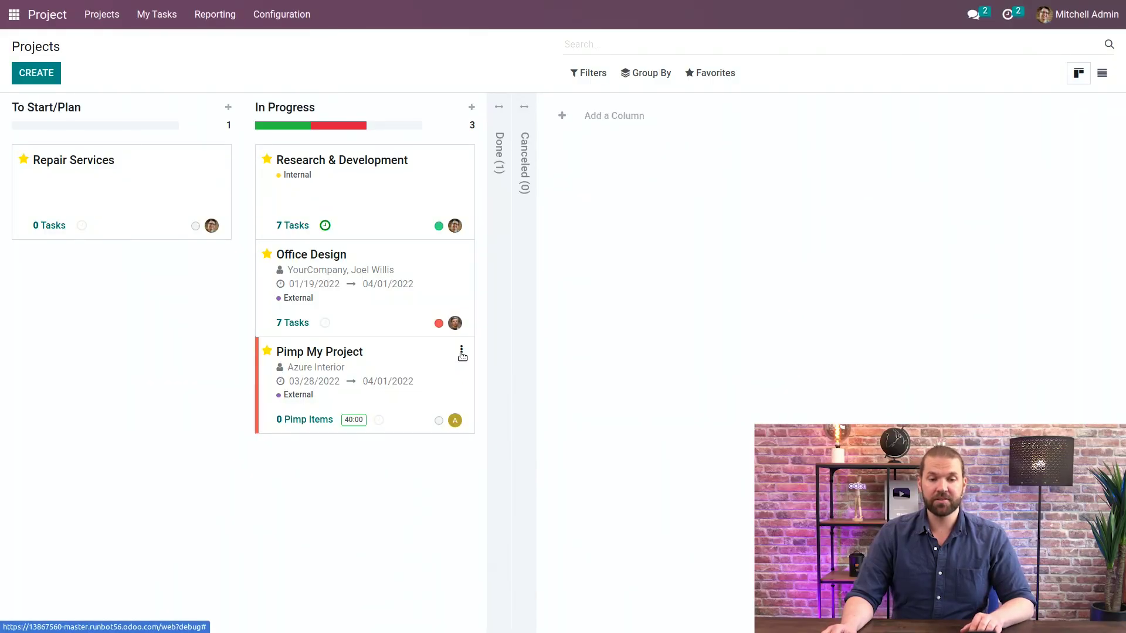
pyautogui.click(462, 352)
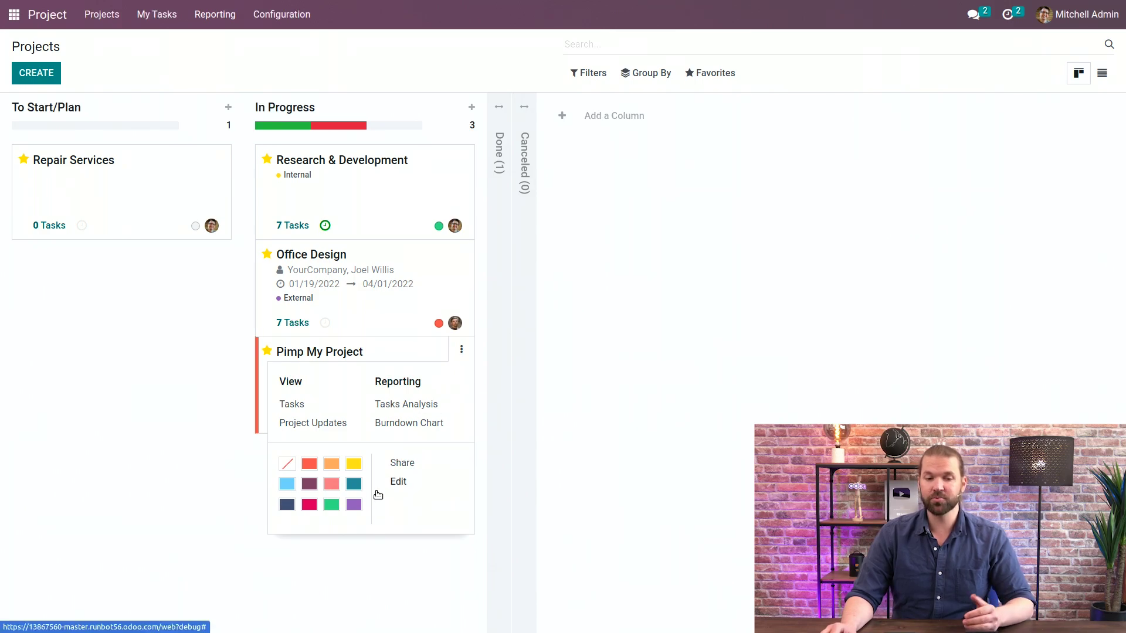
pyautogui.click(354, 505)
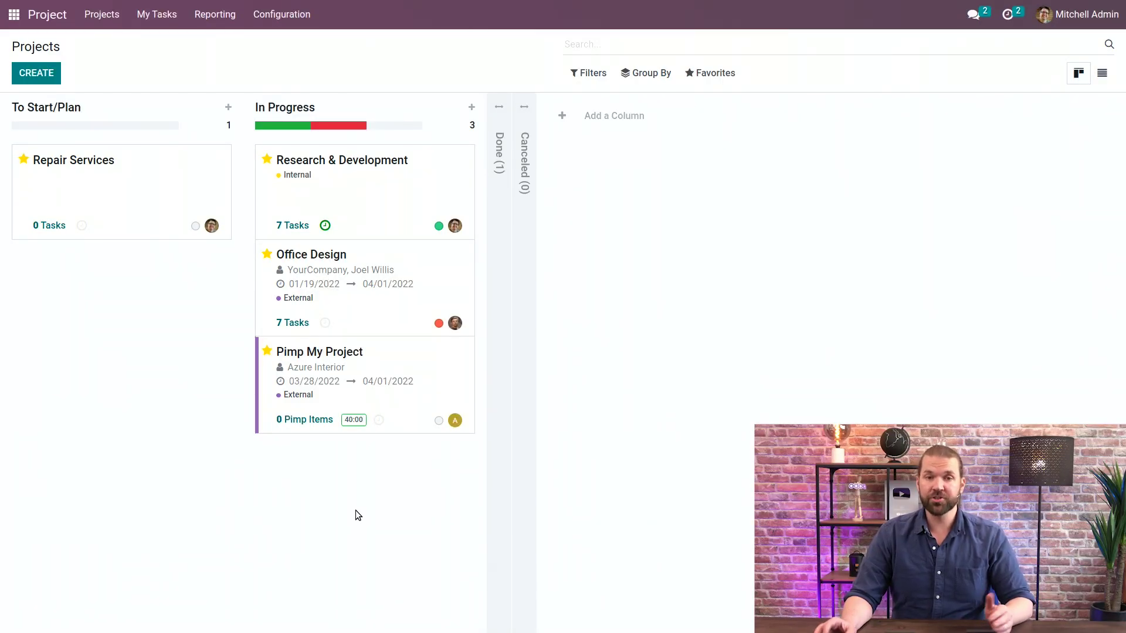
# Step: Schedule a To Do on the card: note 'Please work on this', due 03/29/2022, assigned to the manager
pyautogui.click(379, 422)
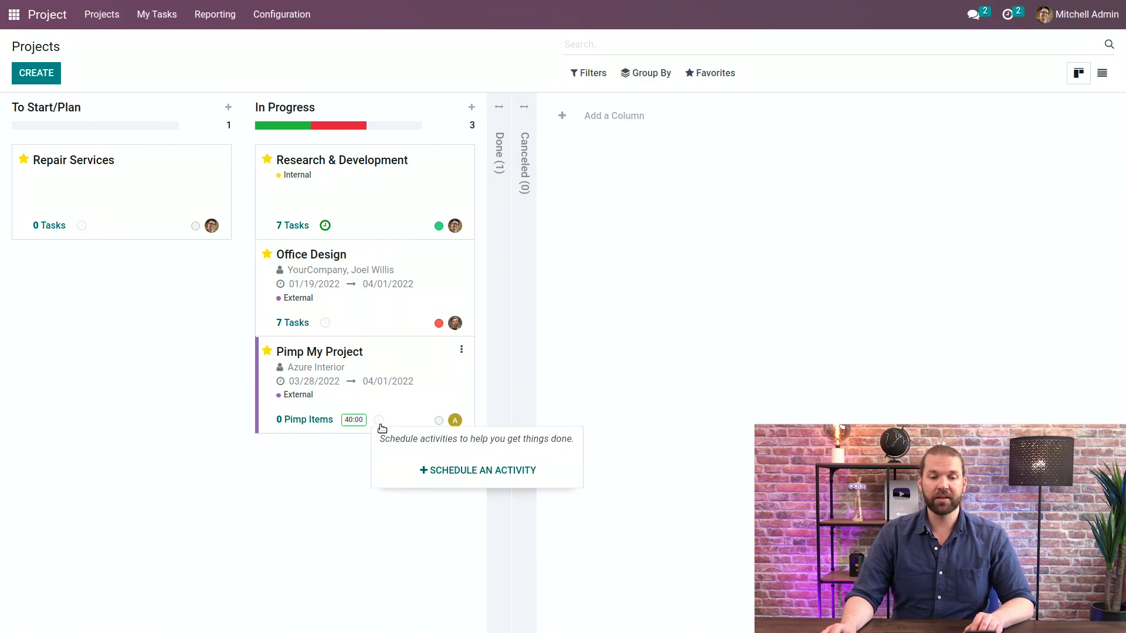
pyautogui.click(485, 471)
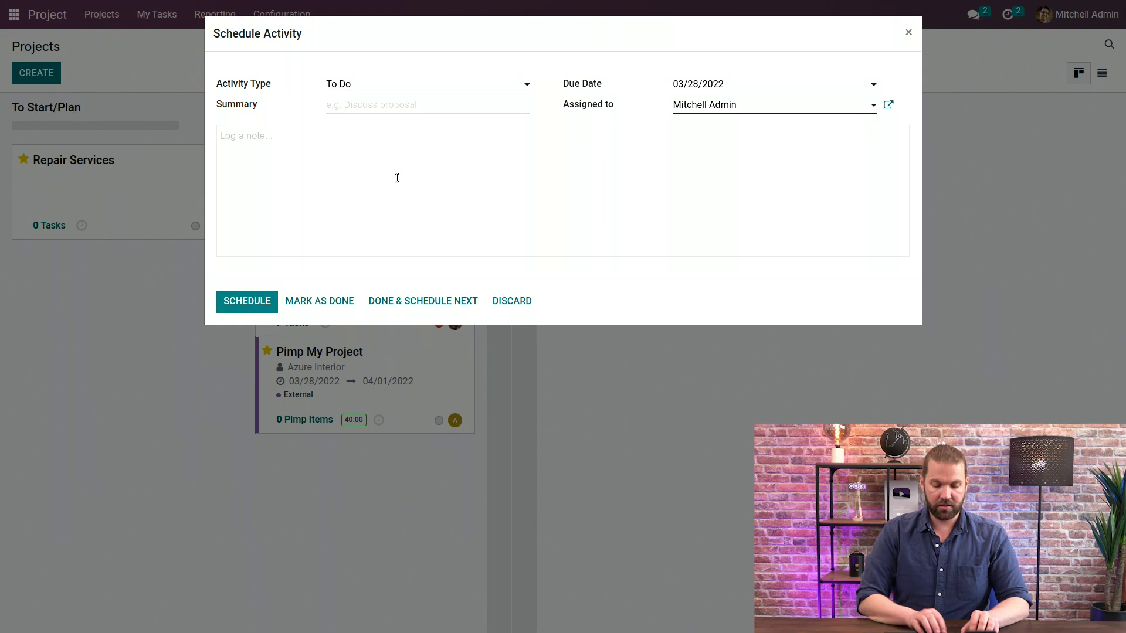
pyautogui.write('Please work on this')
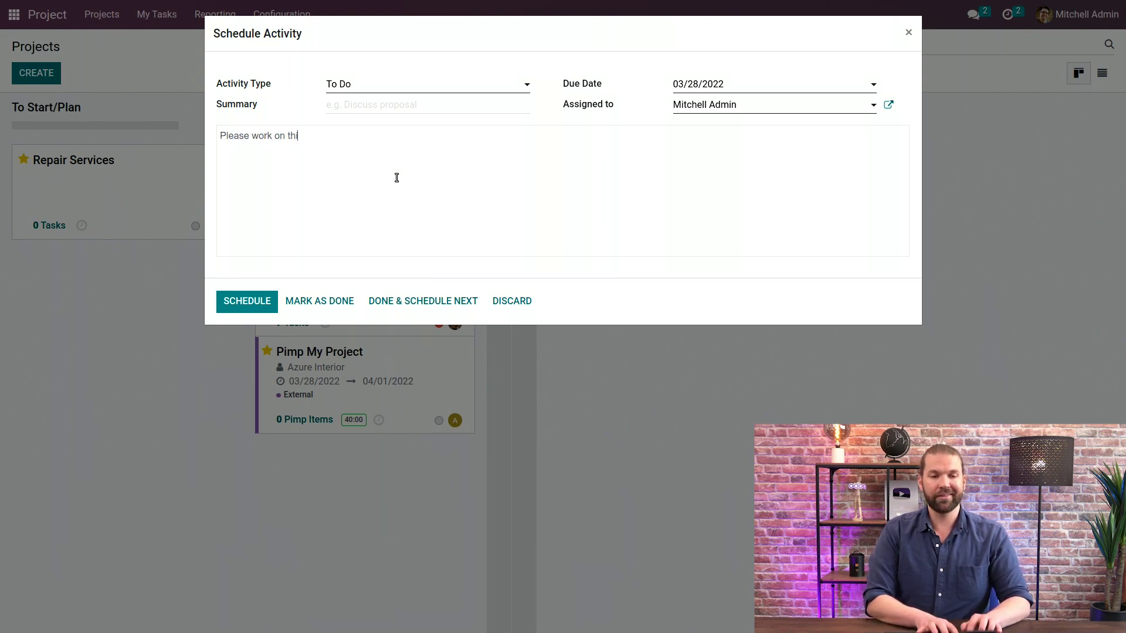
pyautogui.click(691, 89)
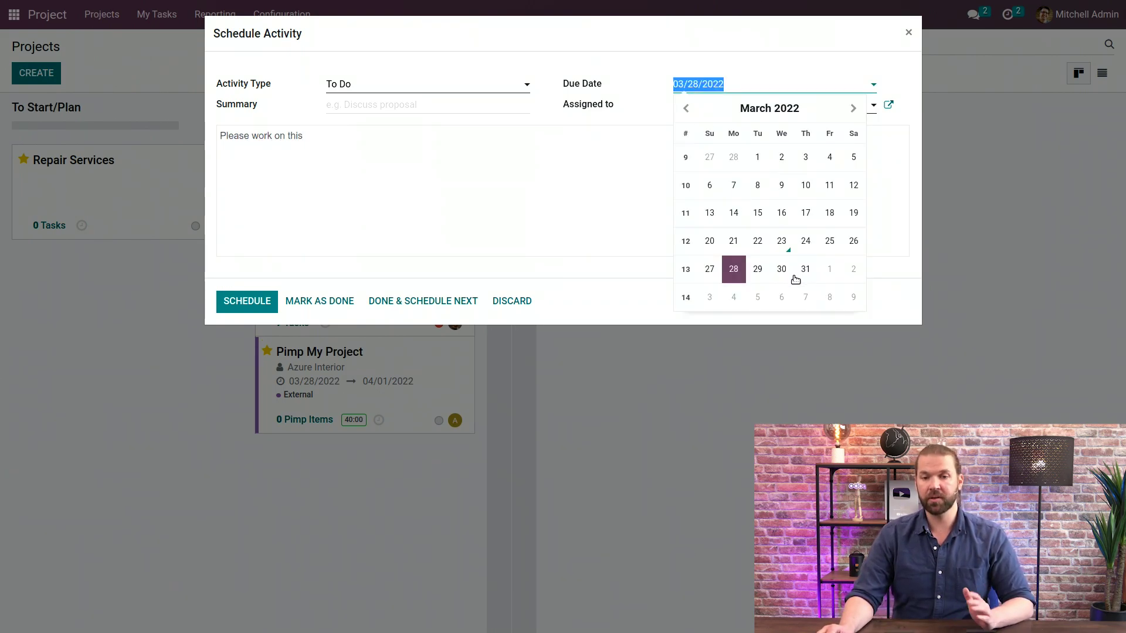
pyautogui.click(757, 270)
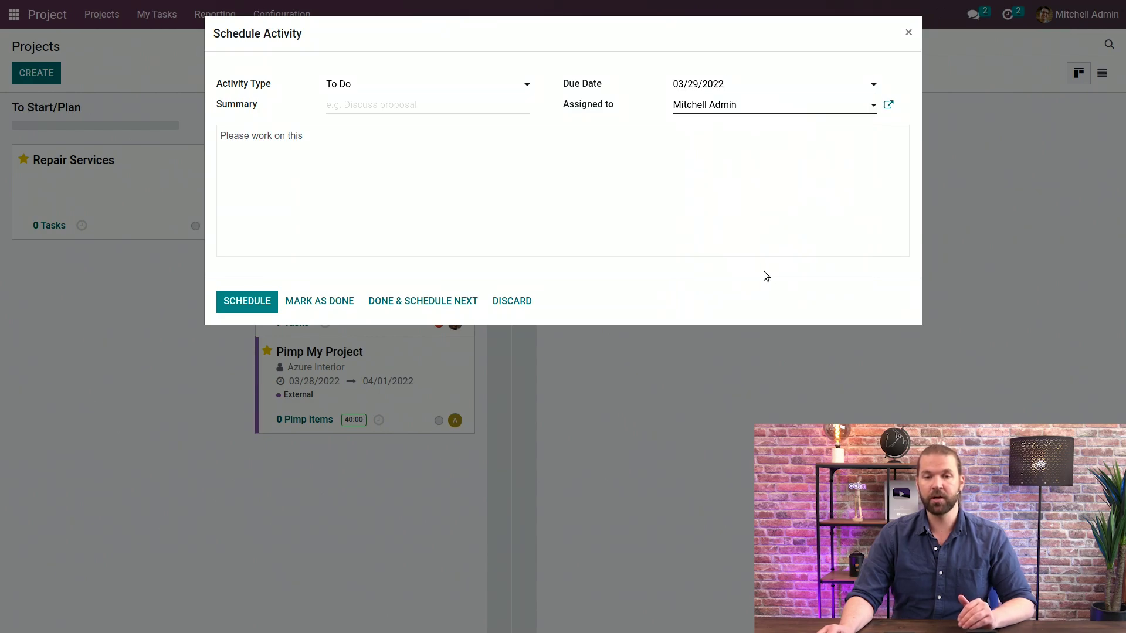
pyautogui.click(738, 109)
pyautogui.click(754, 130)
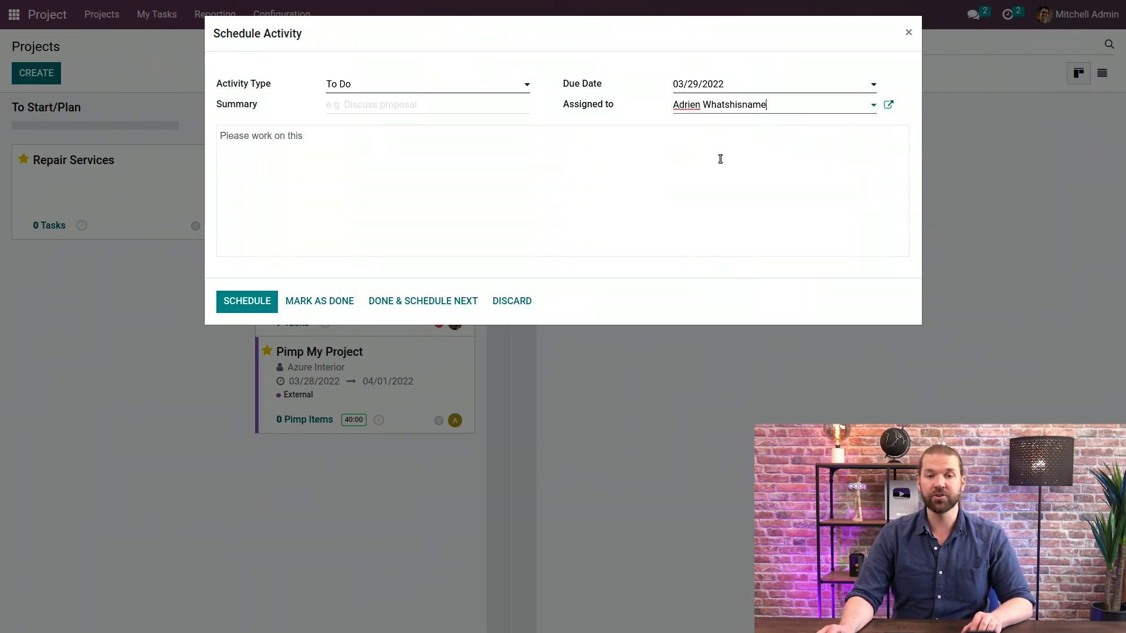
pyautogui.click(242, 302)
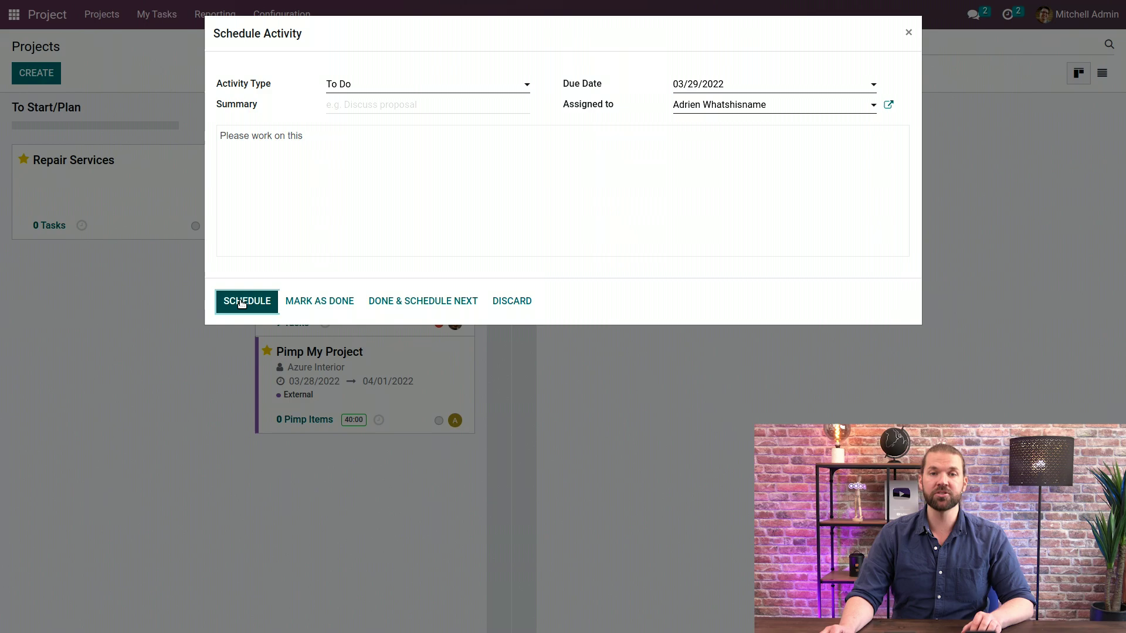